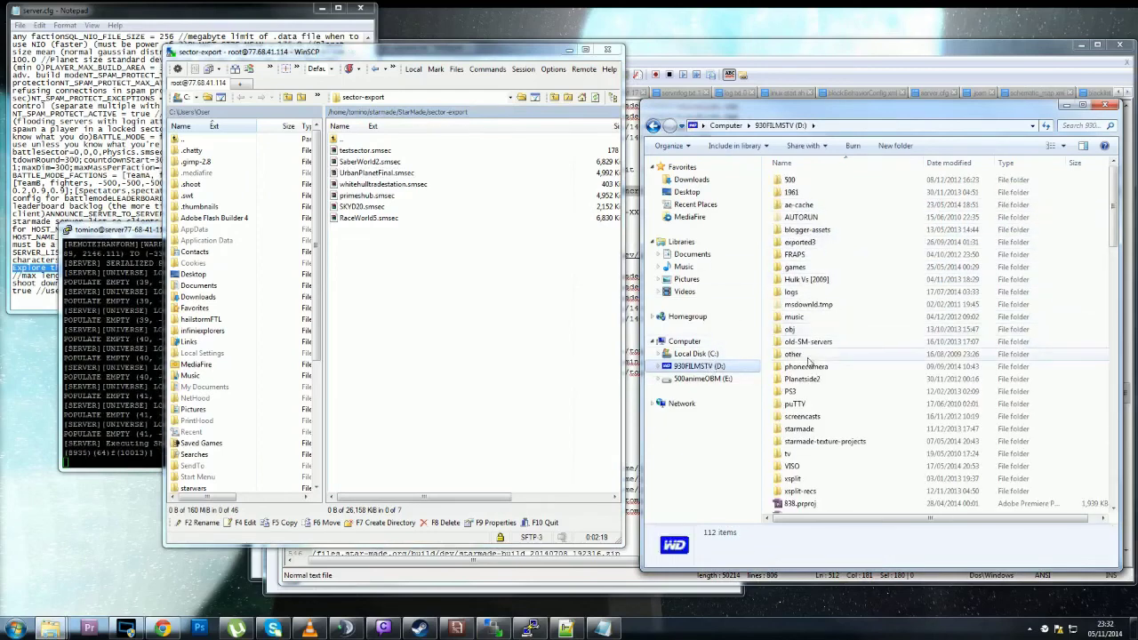
Create a folder named sector-export inside the starmade\0175 folder on drive D.
double_click(800, 429)
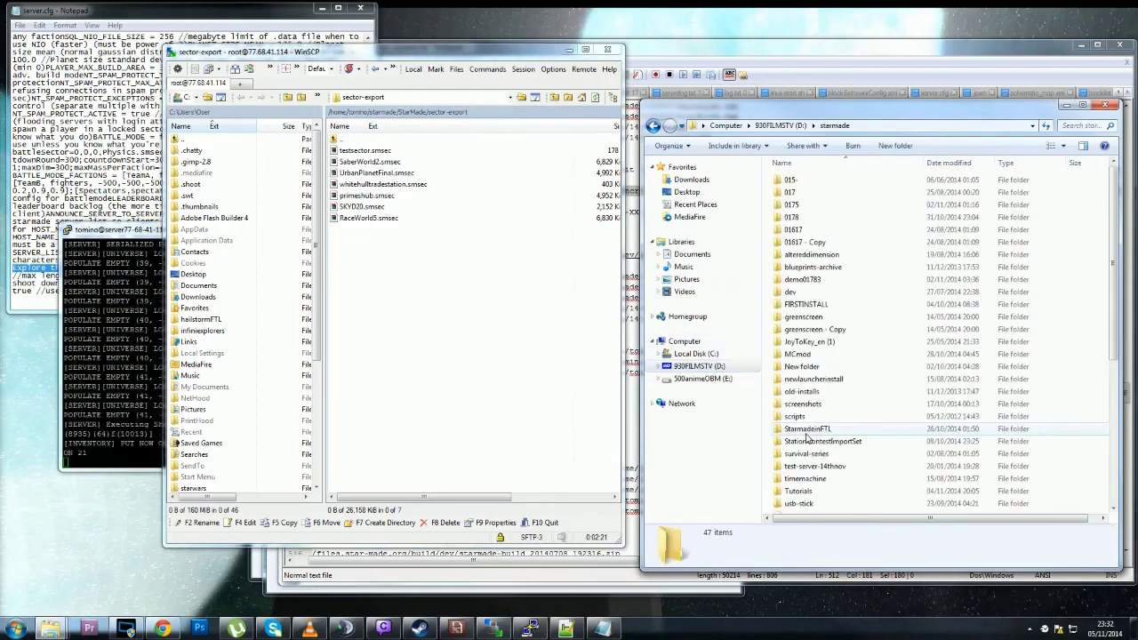
double_click(804, 204)
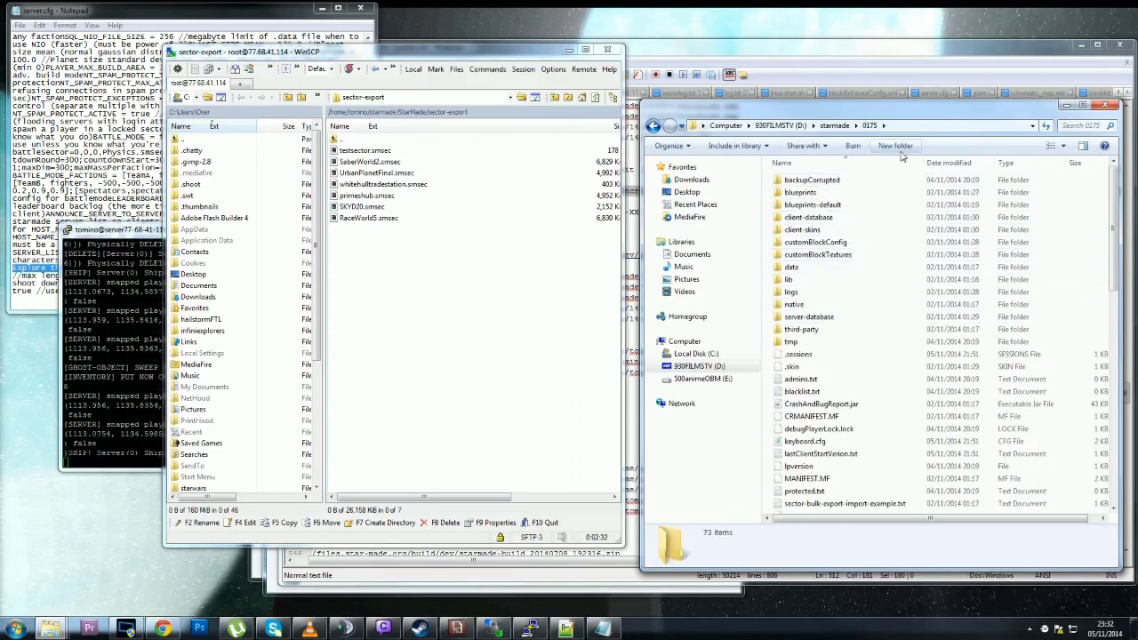
click(895, 145)
text(secto)
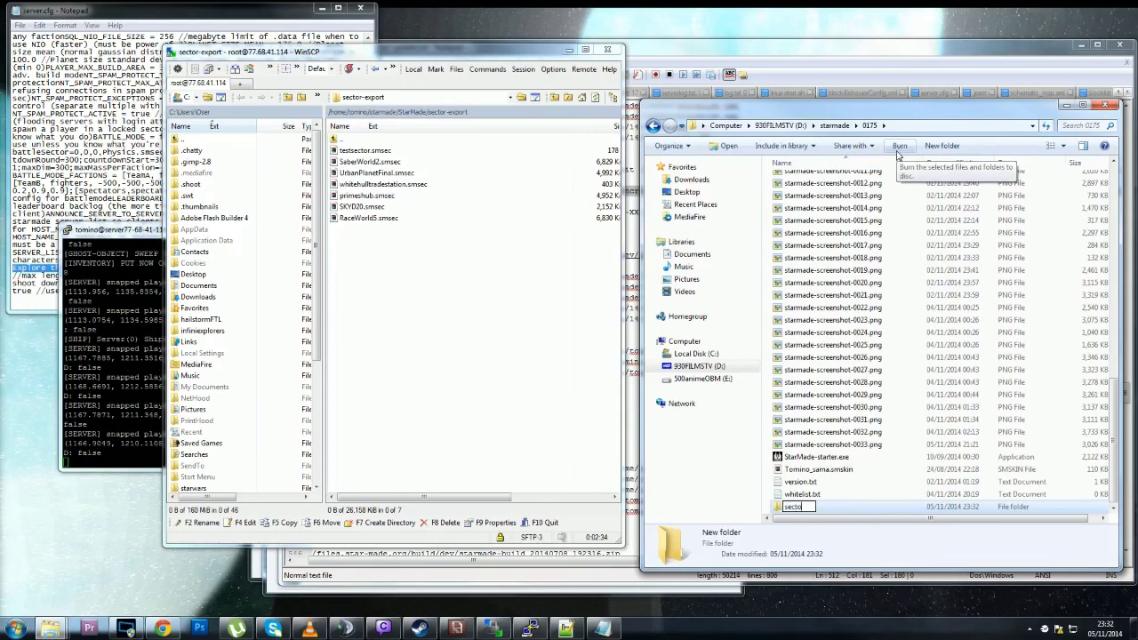
text(r-export)
key(Return)
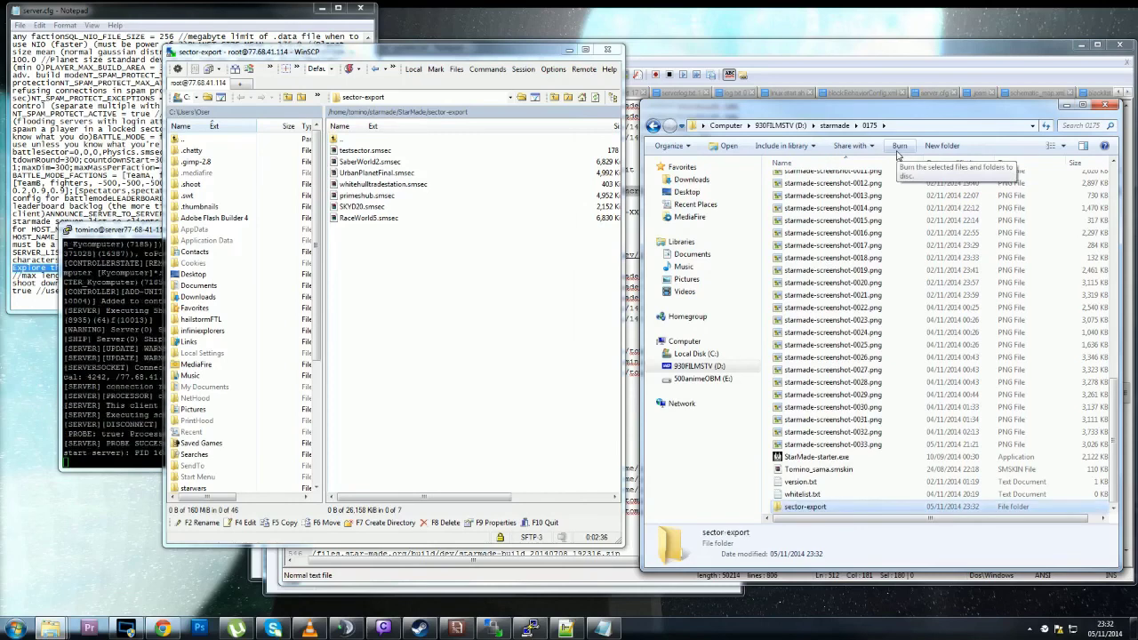
Paste the copied UrbanPlanetFinal.smsec file into the new sector-export folder.
key(Return)
key(ctrl+v)
click(845, 227)
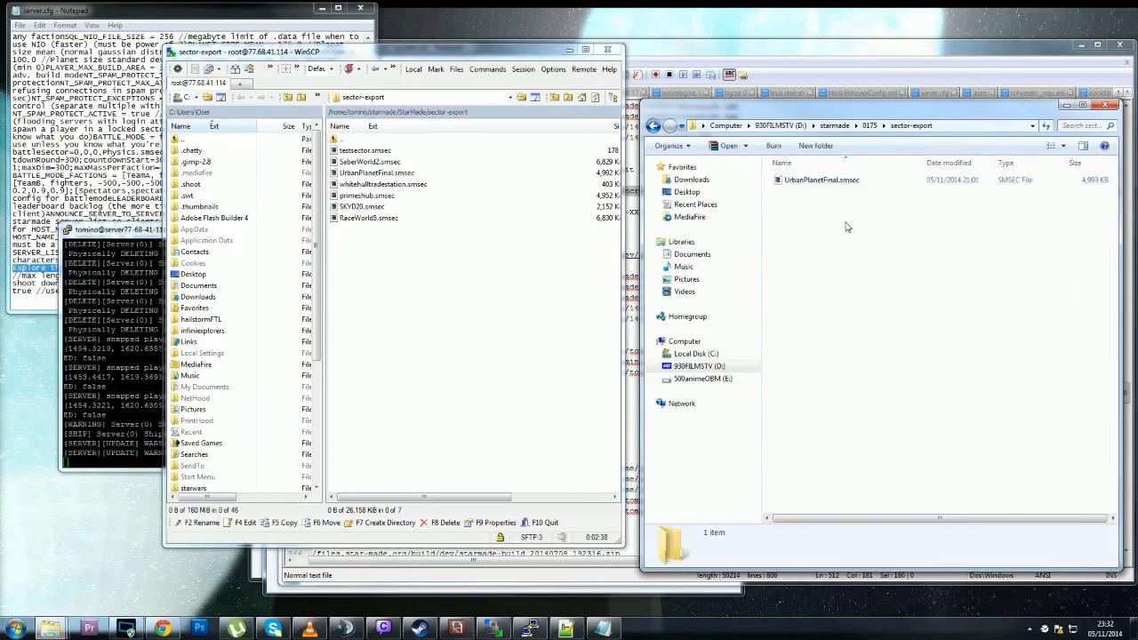
Launch StarMade-starter.exe from the 0175 folder and set the launcher's installation path to D:\starmade\0175.
click(869, 125)
scroll(853, 427, down, 10)
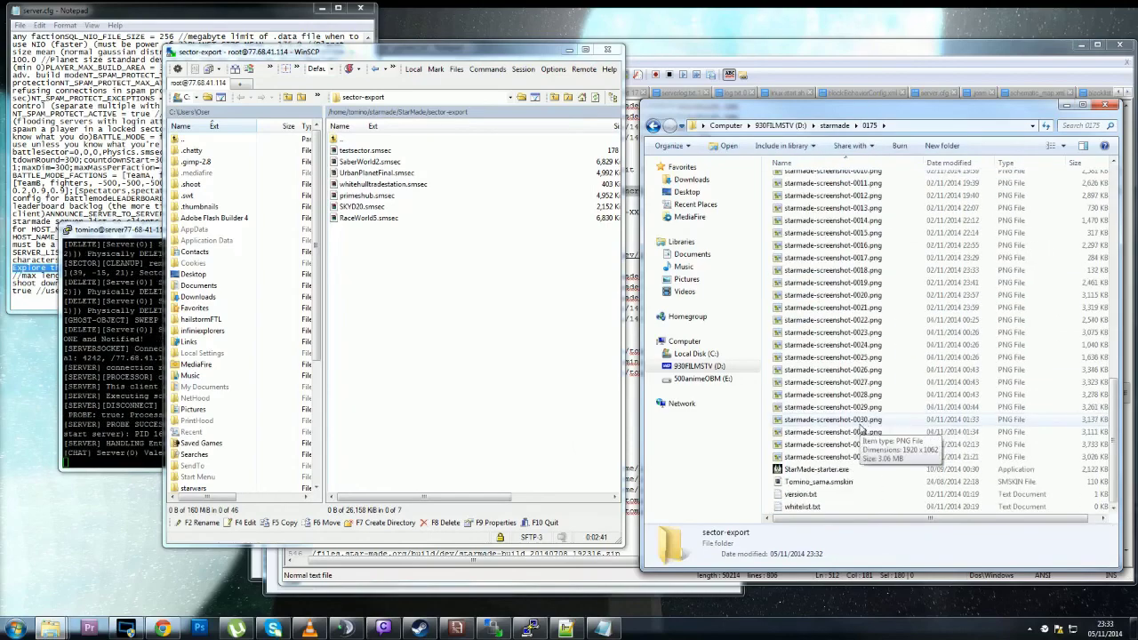
click(818, 469)
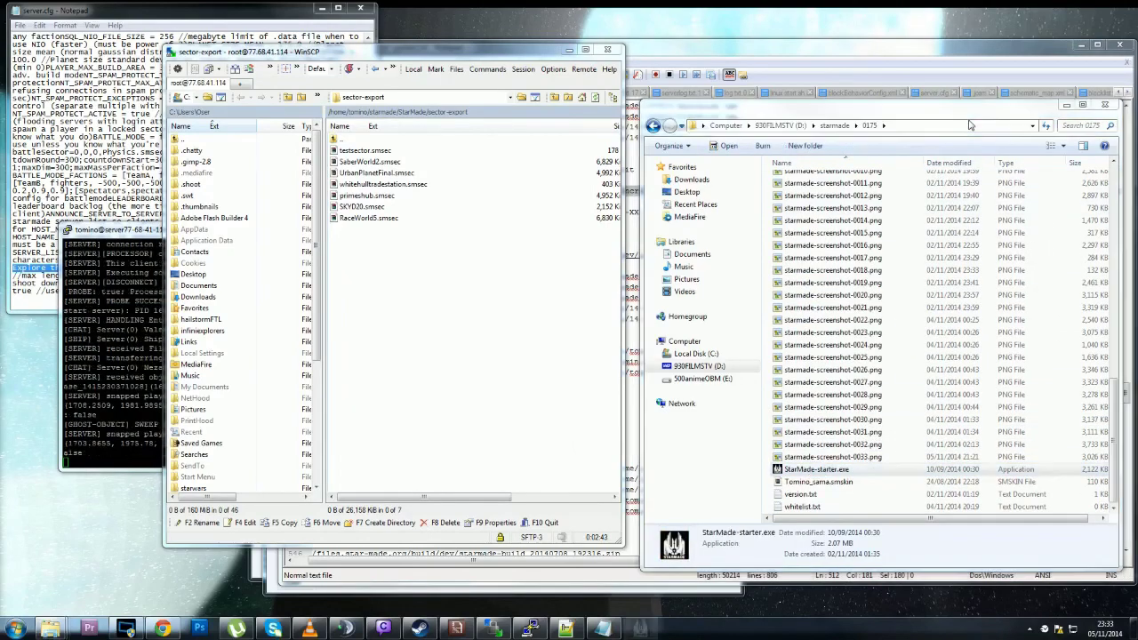
click(971, 125)
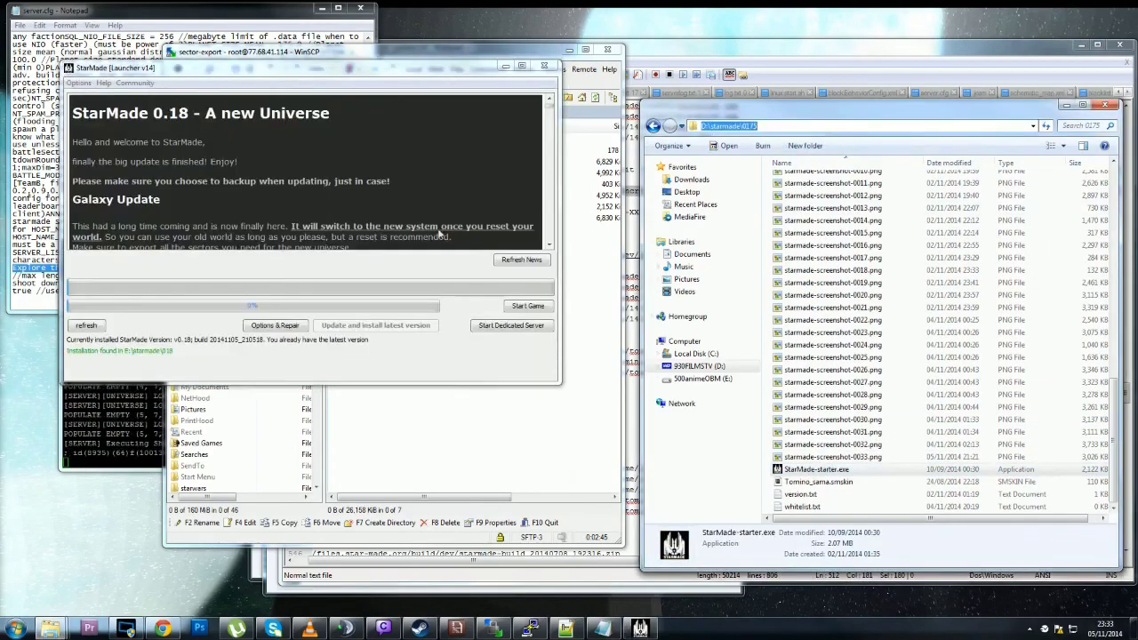
click(78, 82)
click(91, 95)
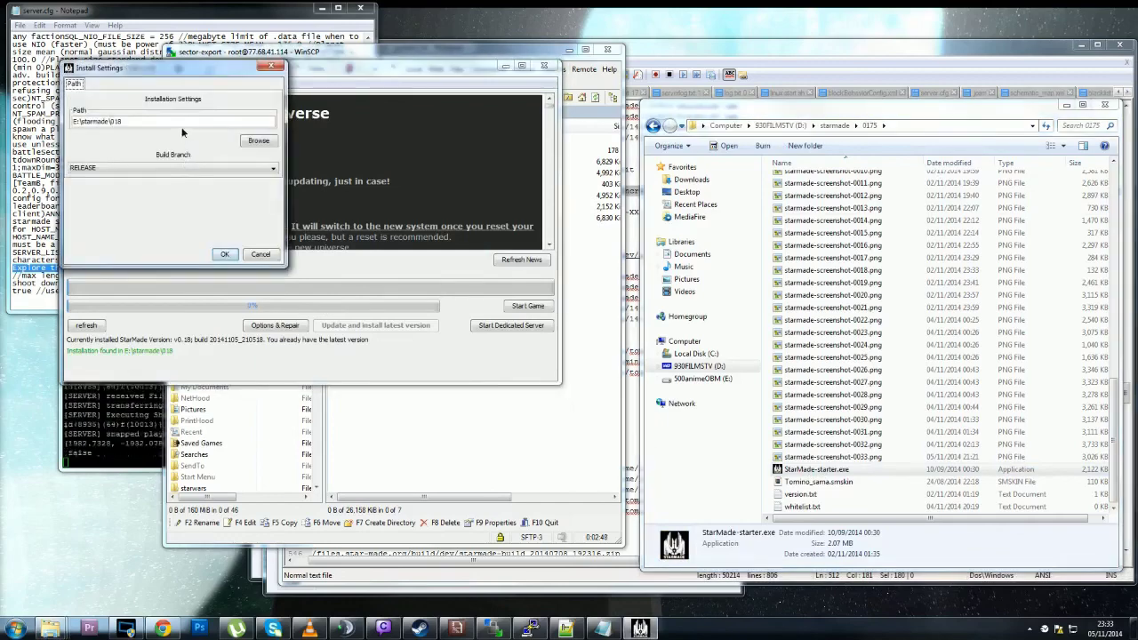
click(225, 254)
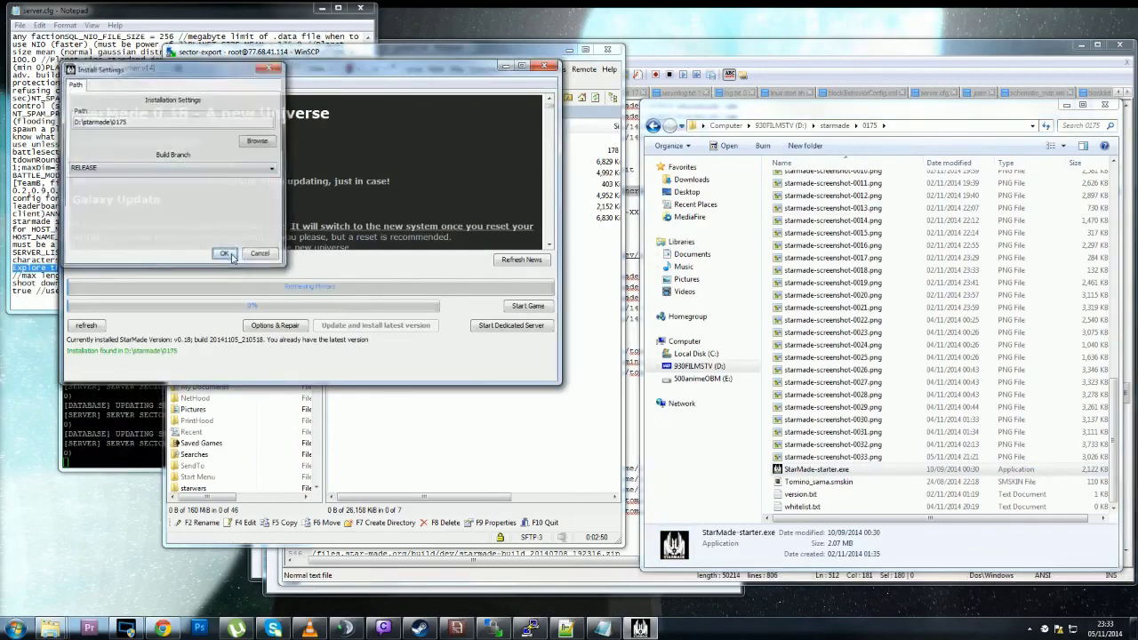
Start the single-player Sandbox game and move to sector 5 5 5 with the /change_sector chat command.
click(524, 306)
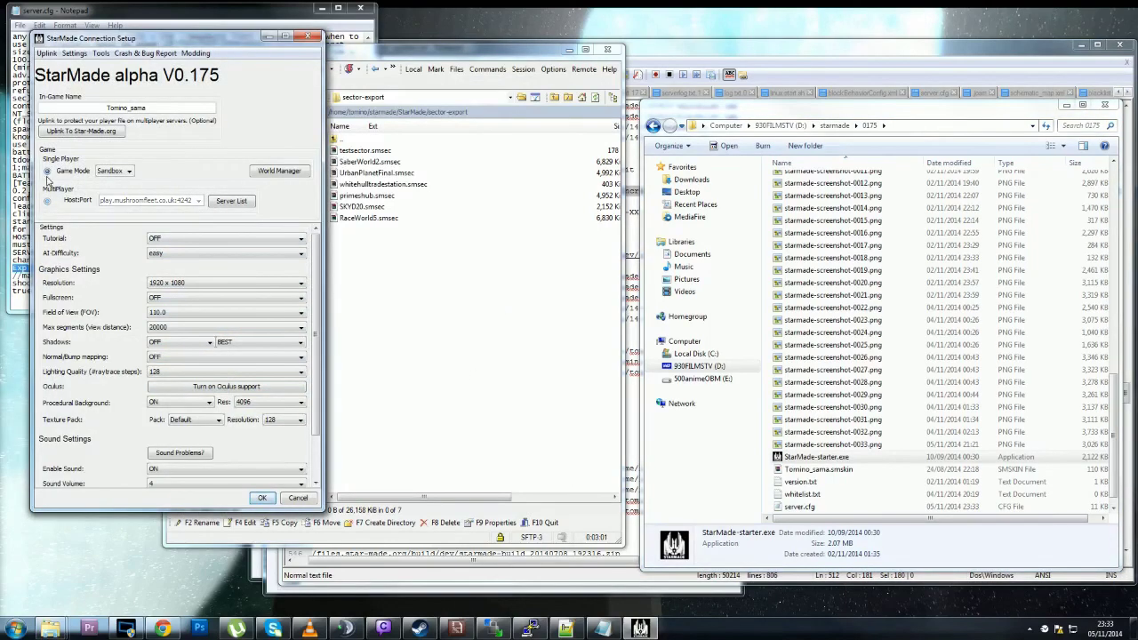
click(264, 498)
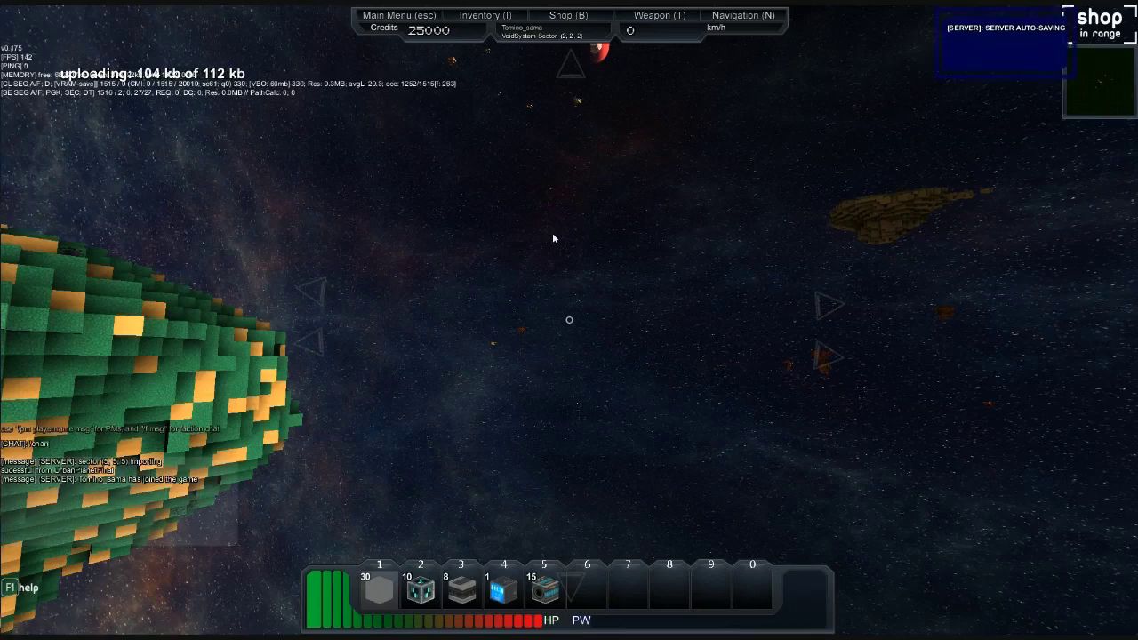
text(tor 5 5 5)
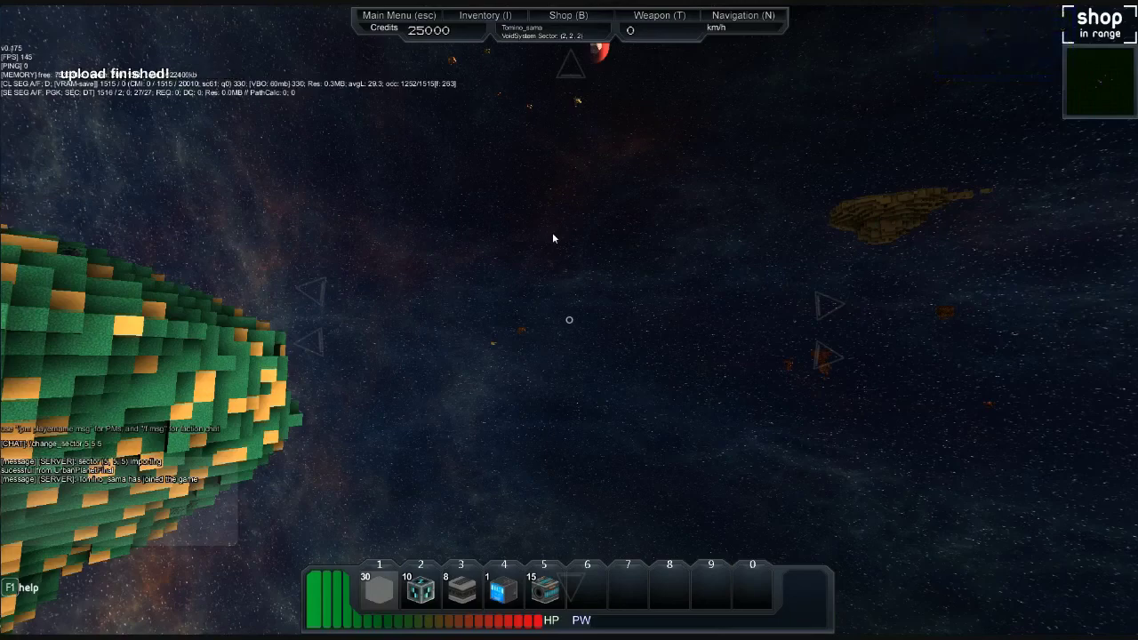
key(Return)
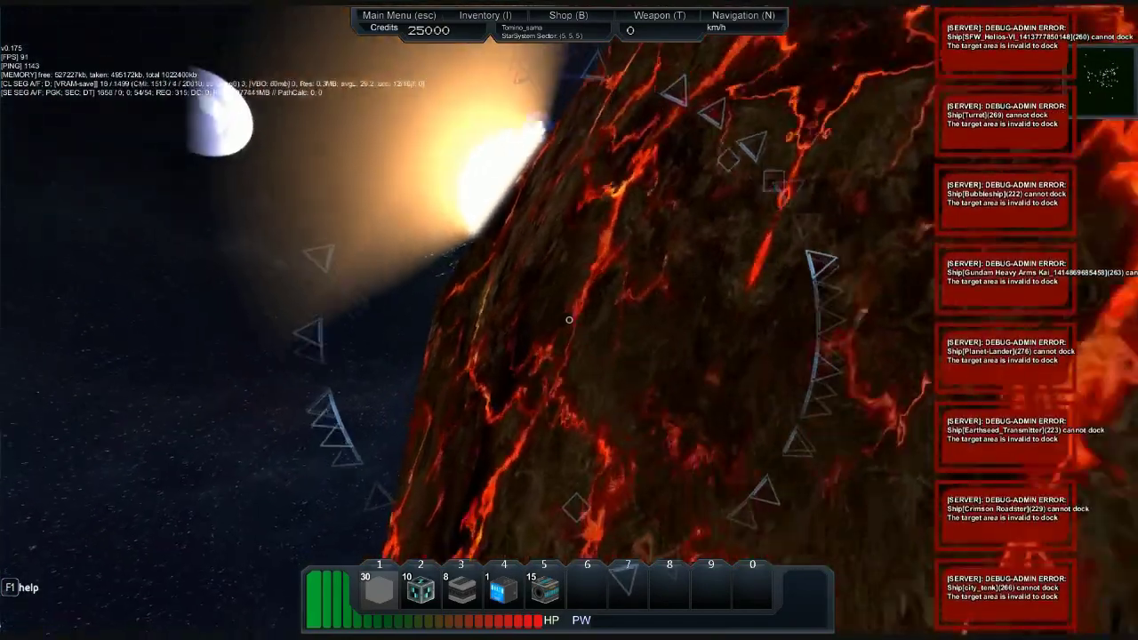
key(Return)
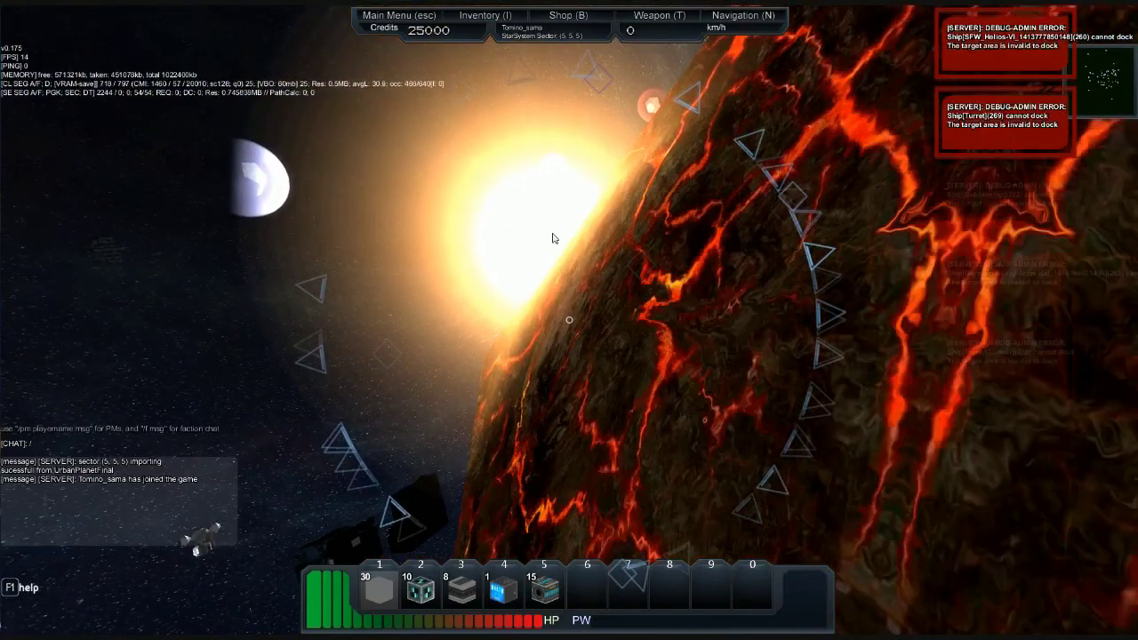
text(/teleport_)
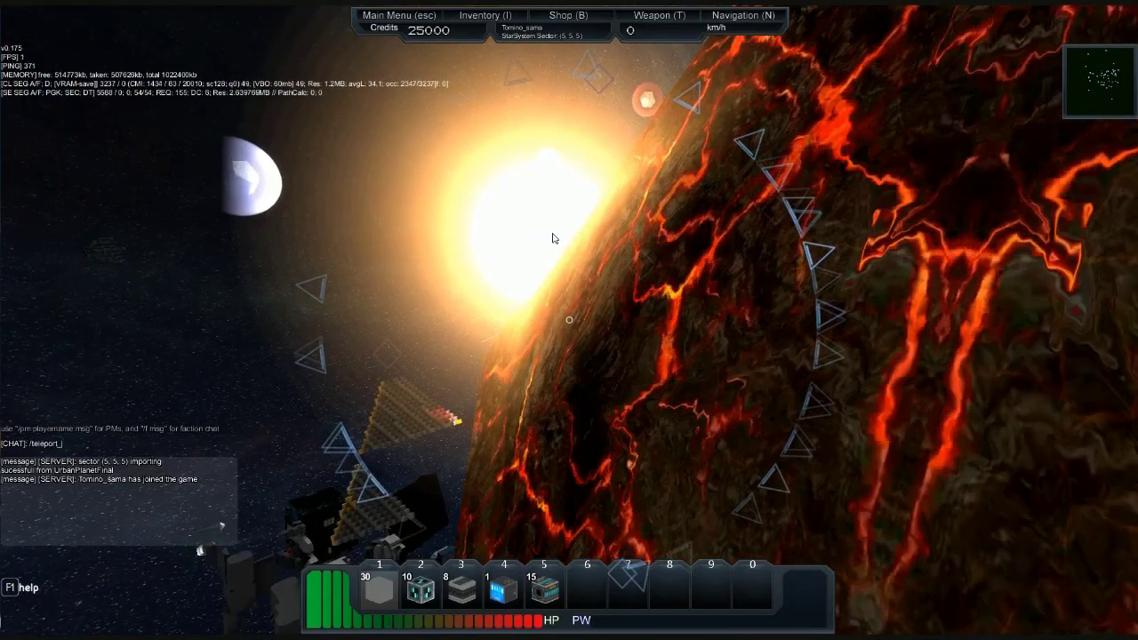
text(s)
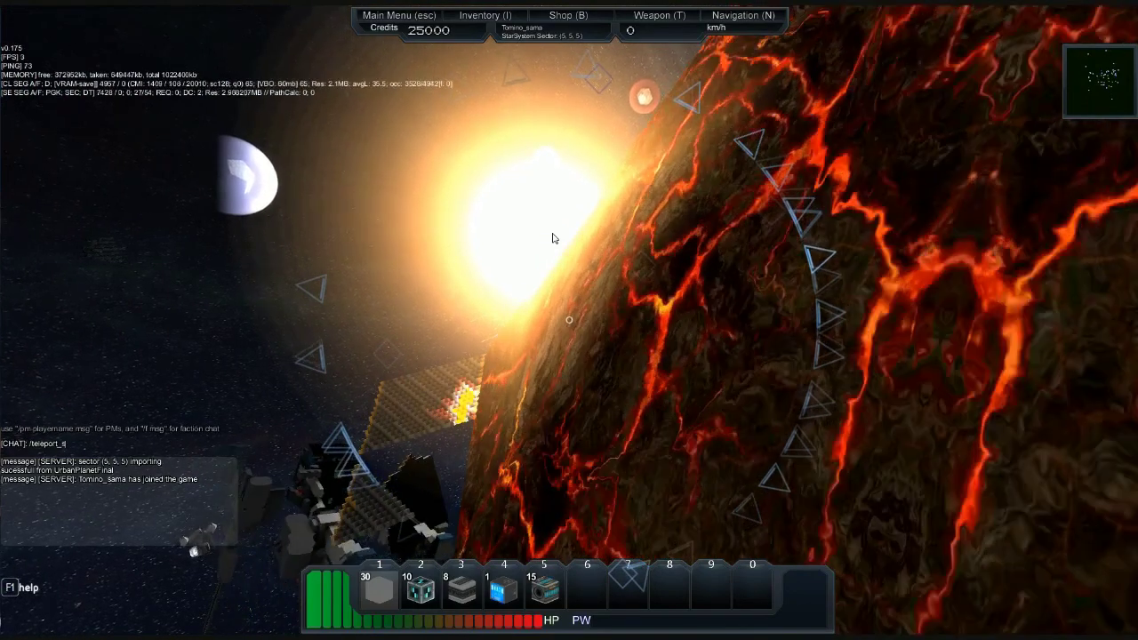
text(elf)
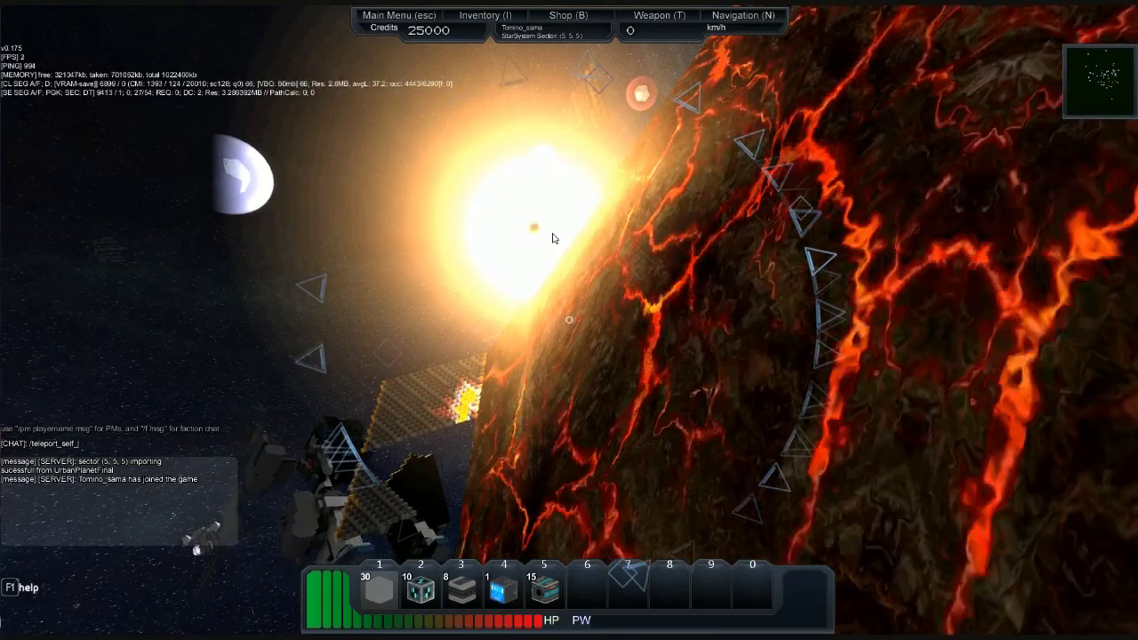
text(_to)
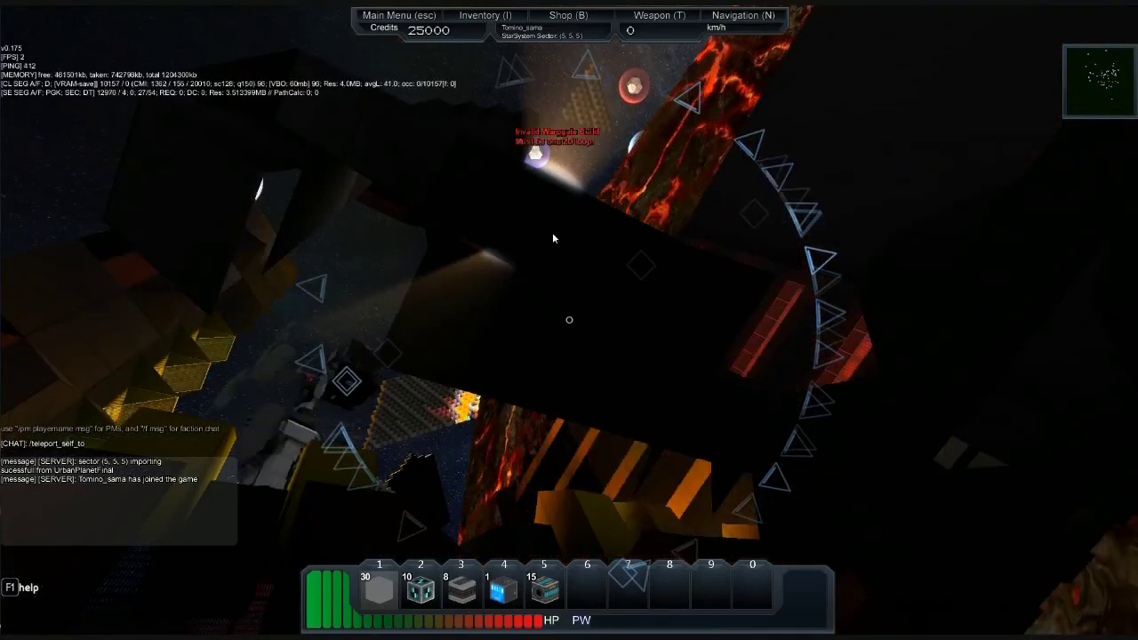
text( 1)
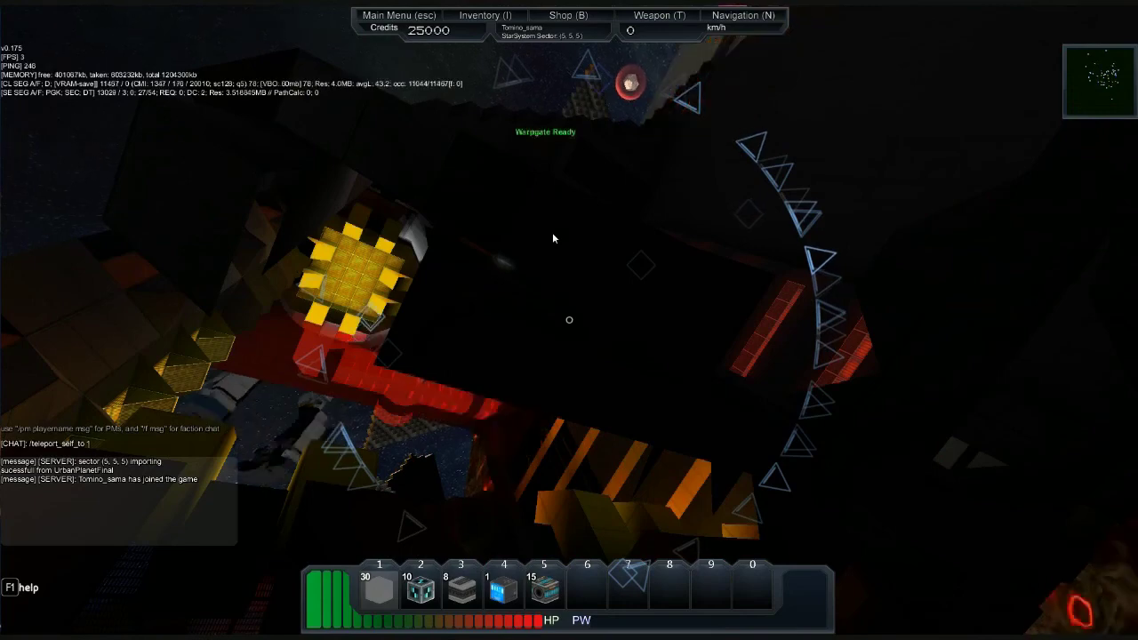
text(000 100)
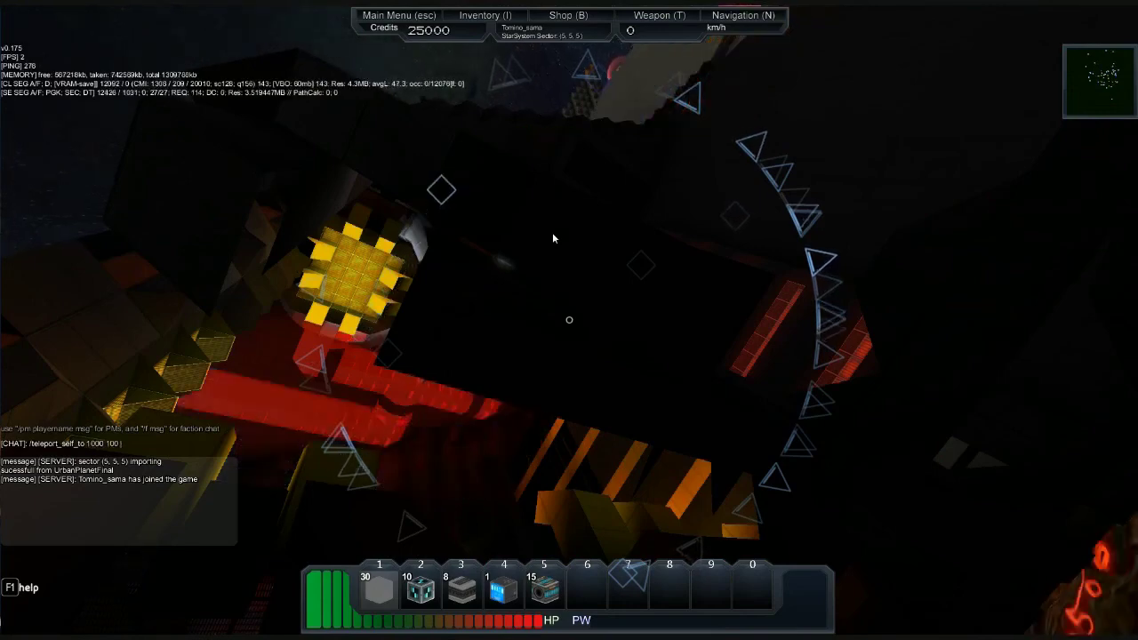
text(0)
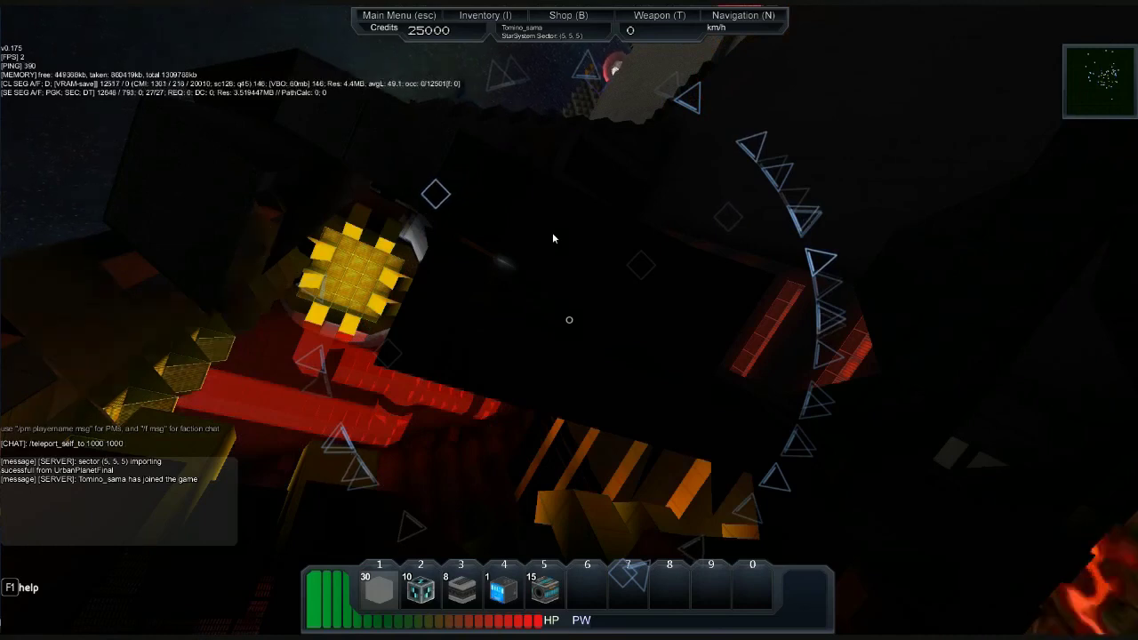
text( 1000)
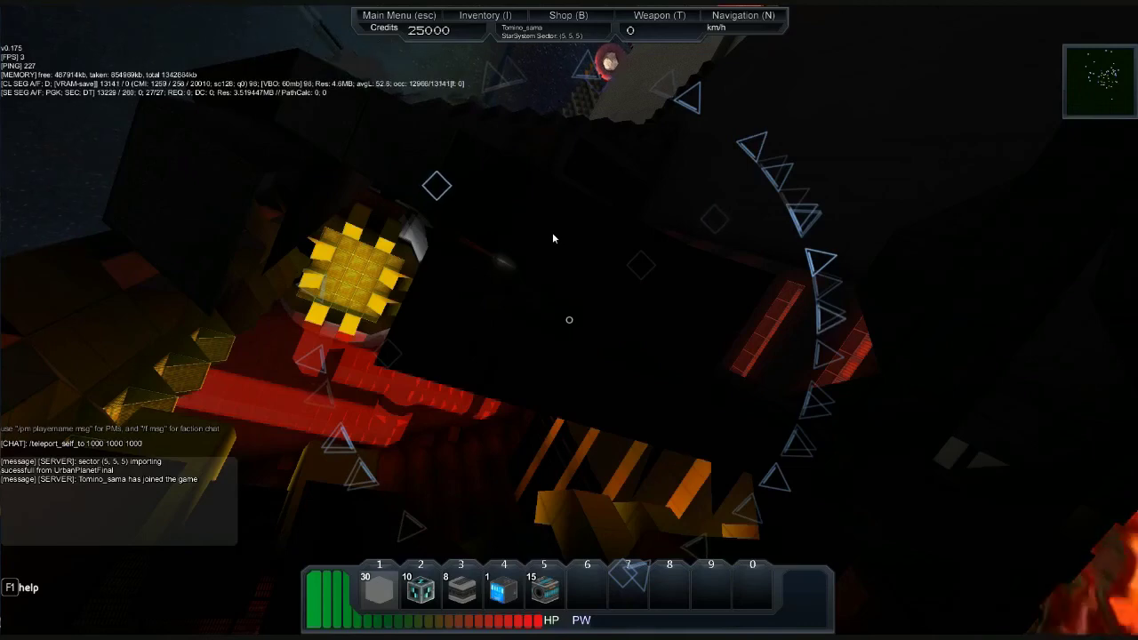
key(Return)
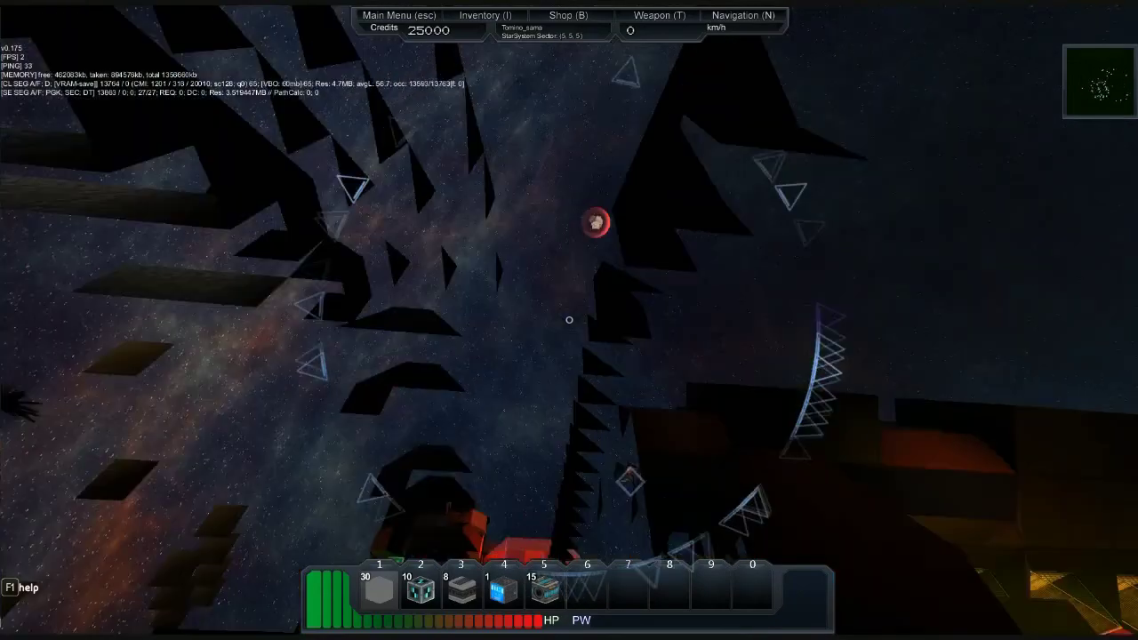
click(569, 319)
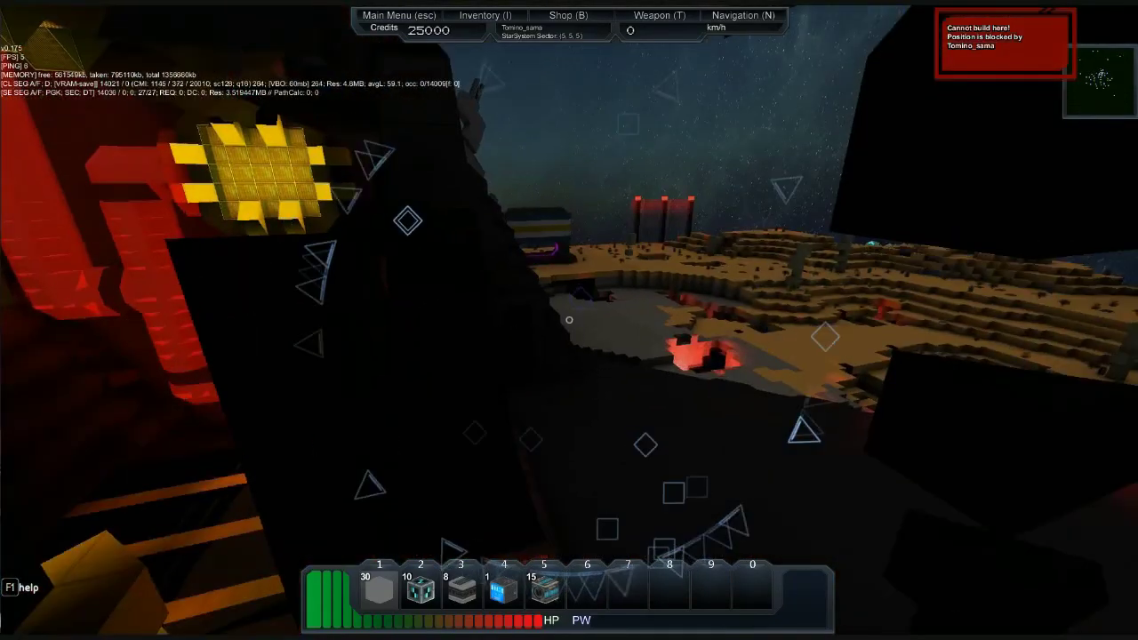
key(Return)
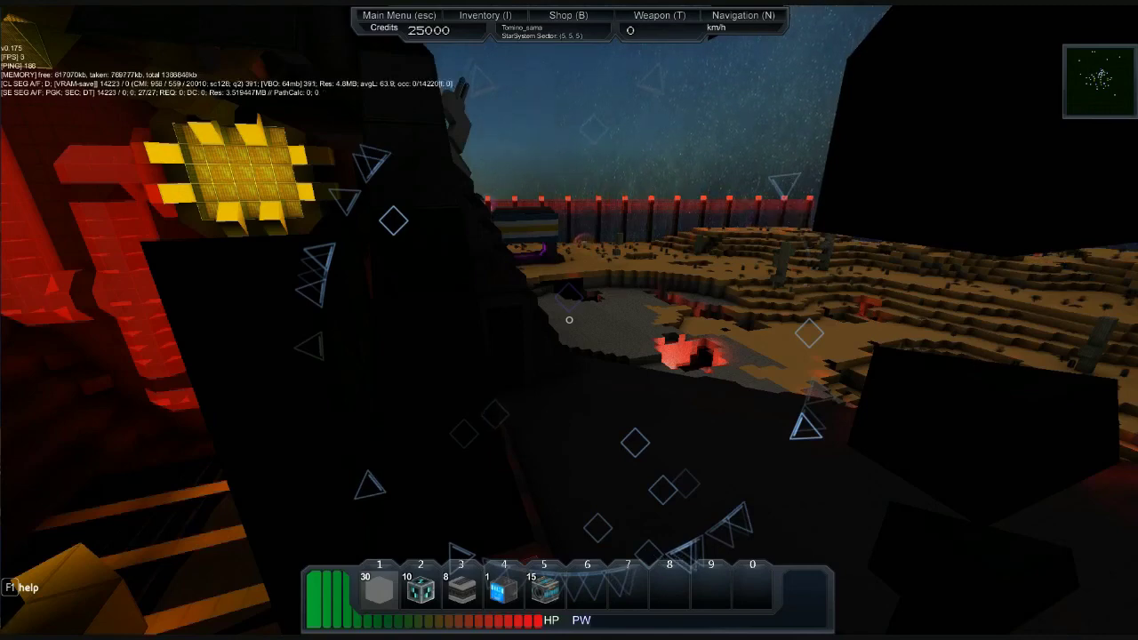
key(Return)
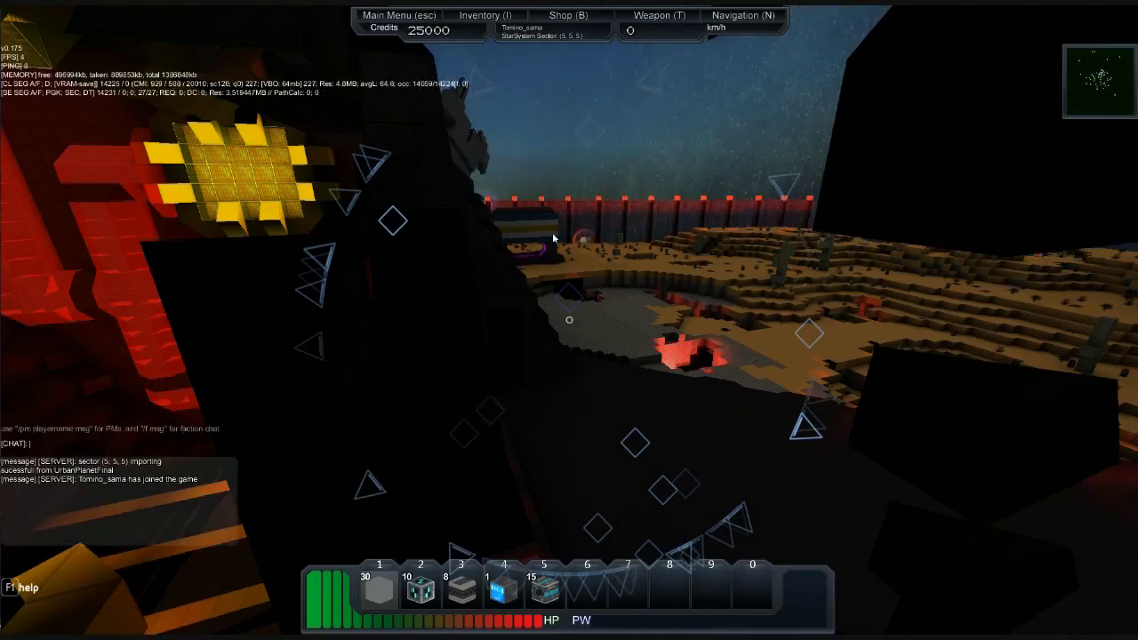
key(ctrl+v)
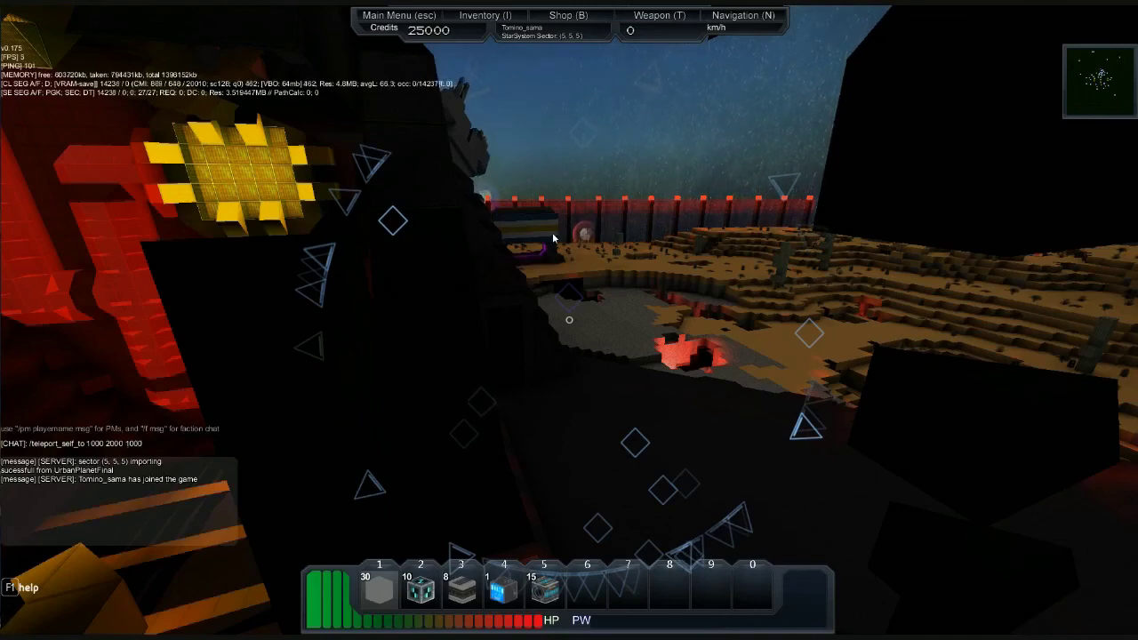
key(Return)
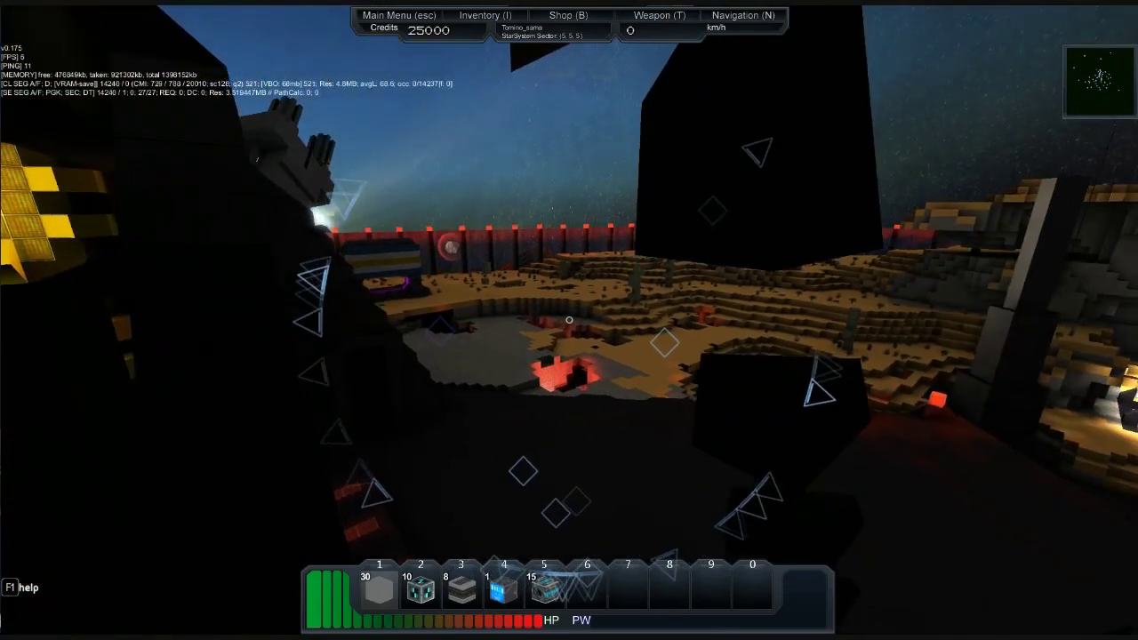
Walk across the imported planet's surface and examine the buildings, terrain and perimeter wall around the character.
key(8)
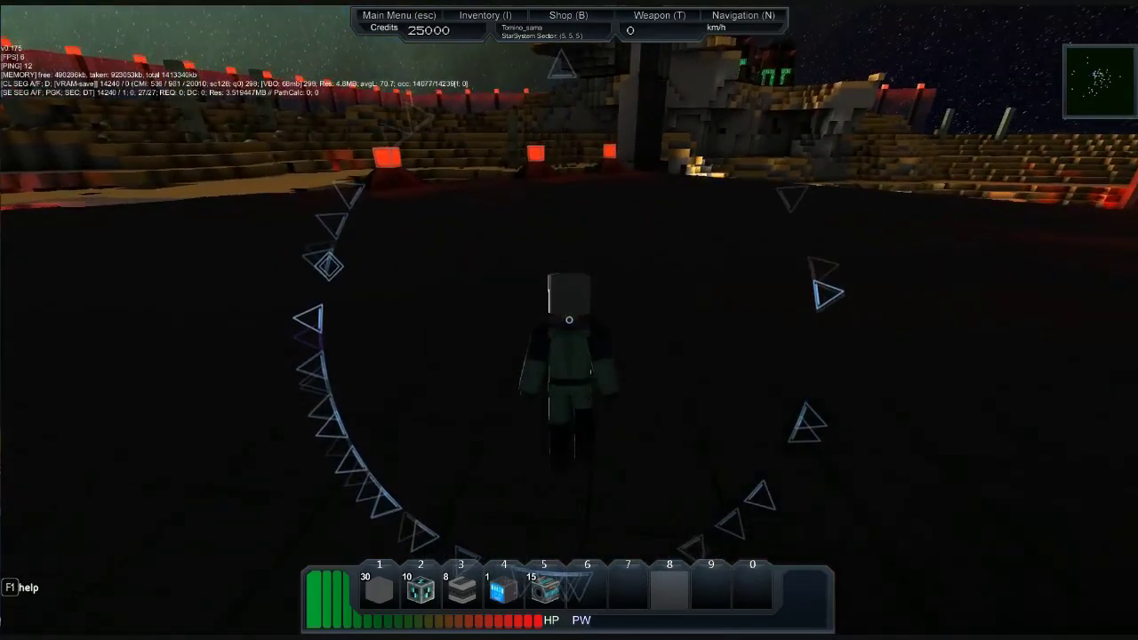
scroll(569, 320, down, 1)
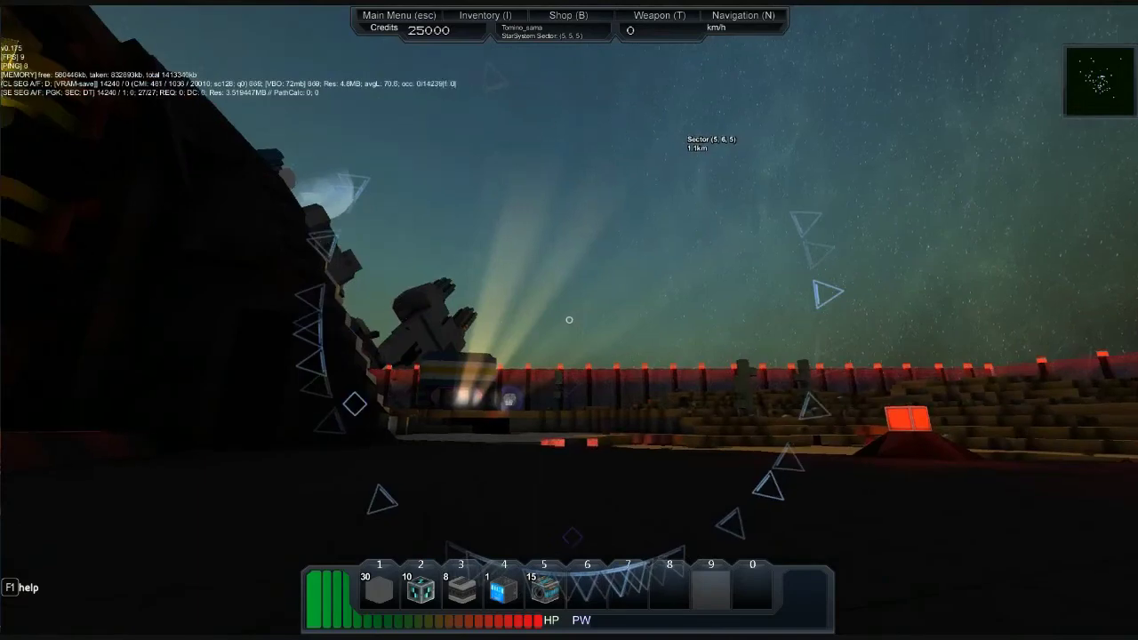
key(d)
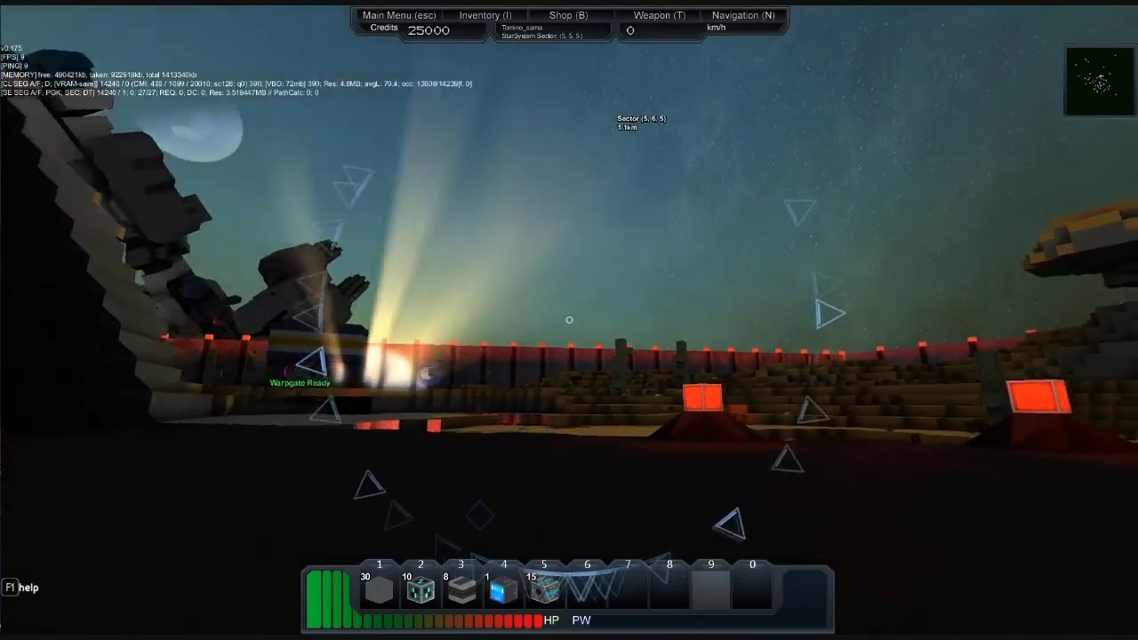
key(w)
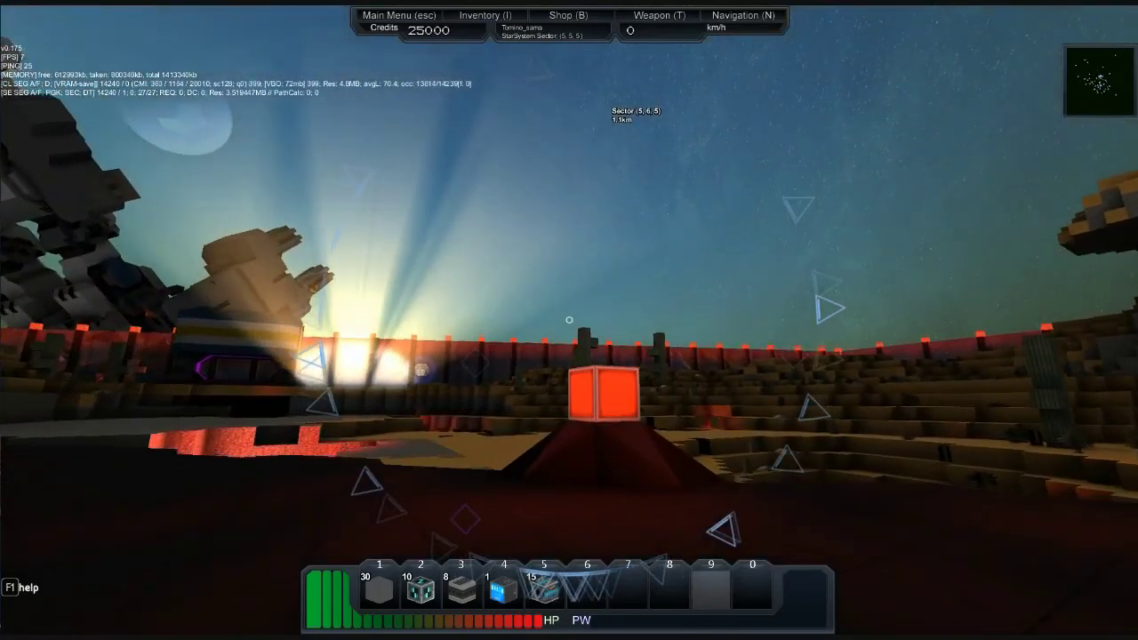
key(w)
key(d)
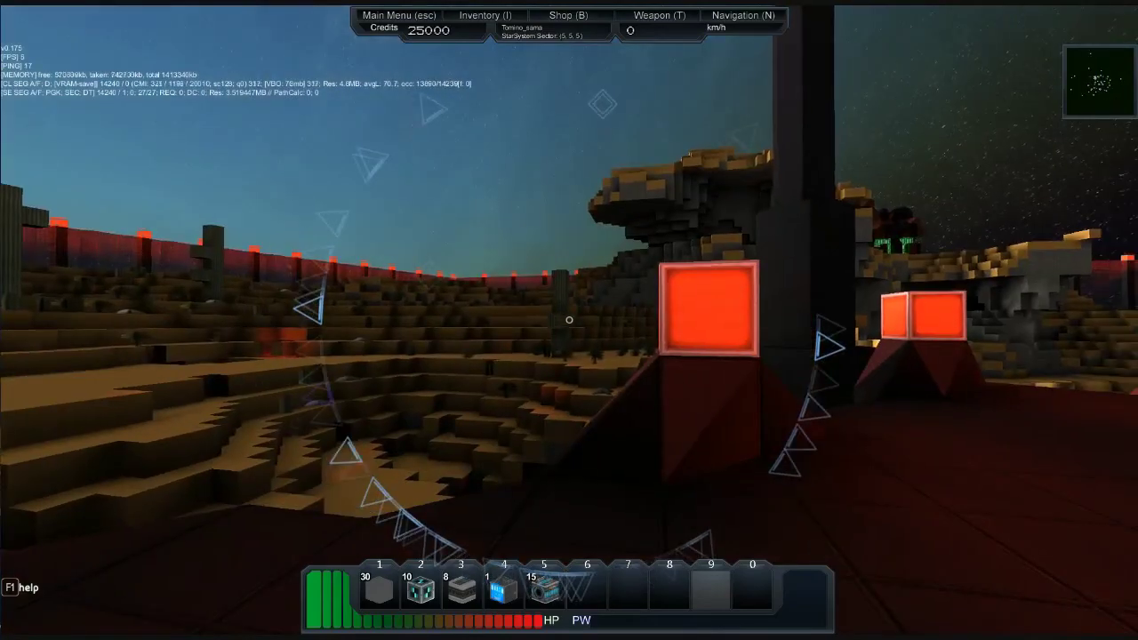
key(w)
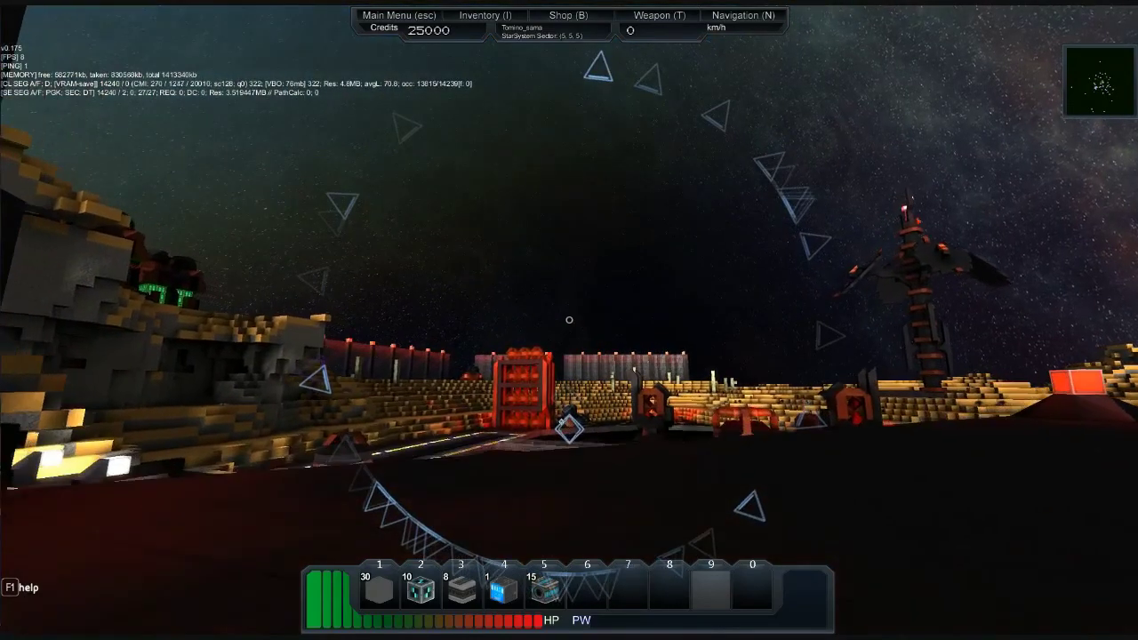
Walk further across the imported planet towards the red-lit structures and the tall tower to inspect them.
key(w)
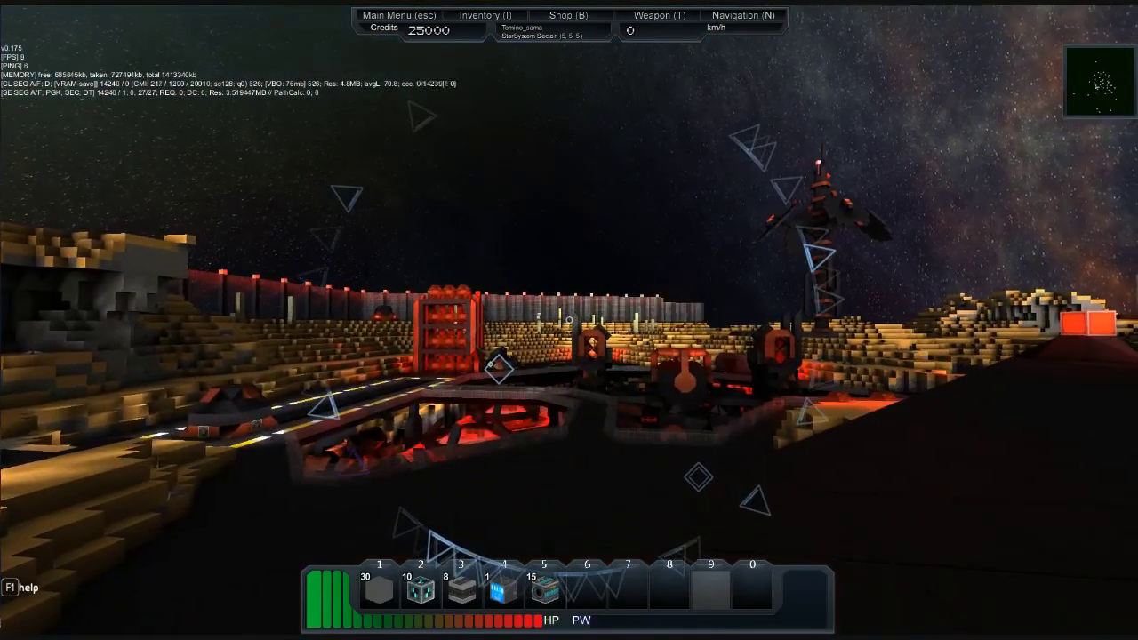
key(w)
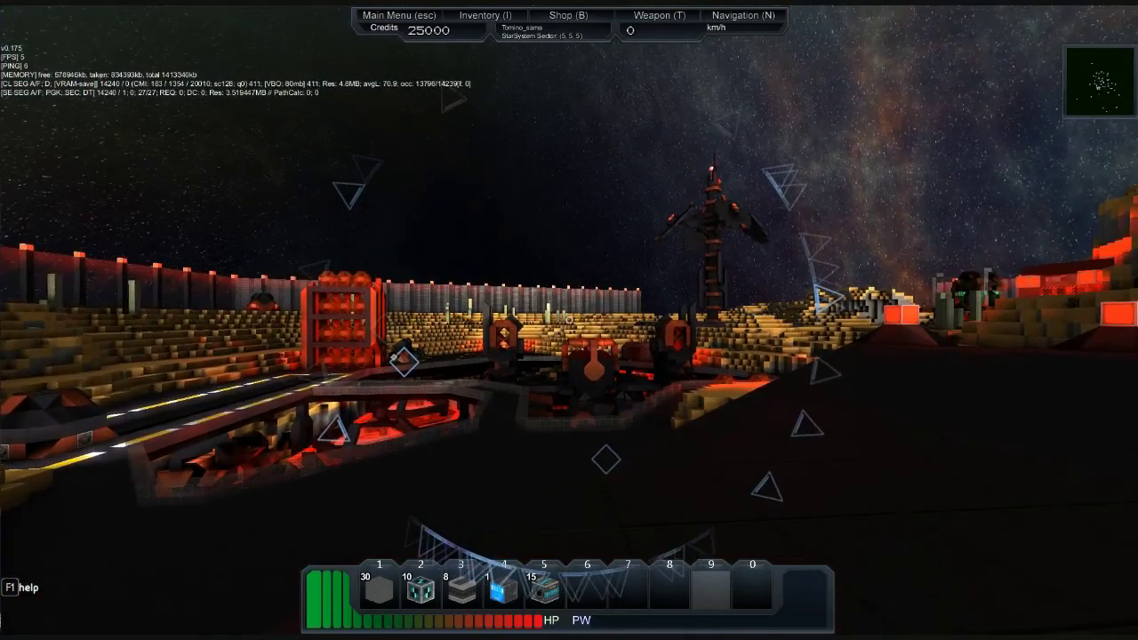
key(w)
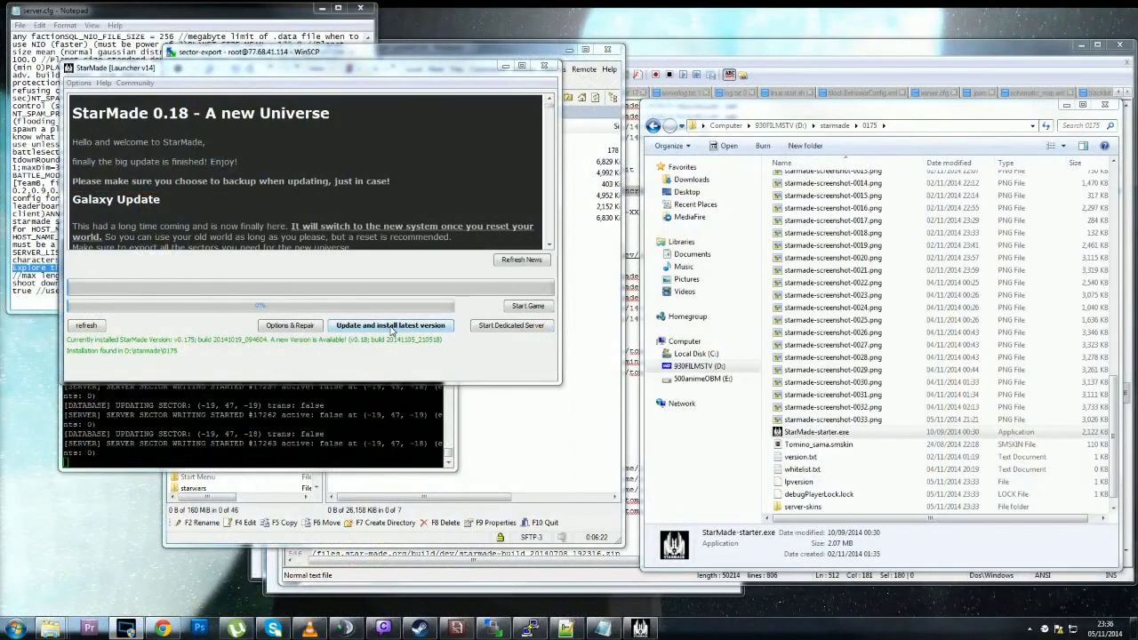
Update the 0175 StarMade installation to the latest version, backing up everything first.
click(391, 325)
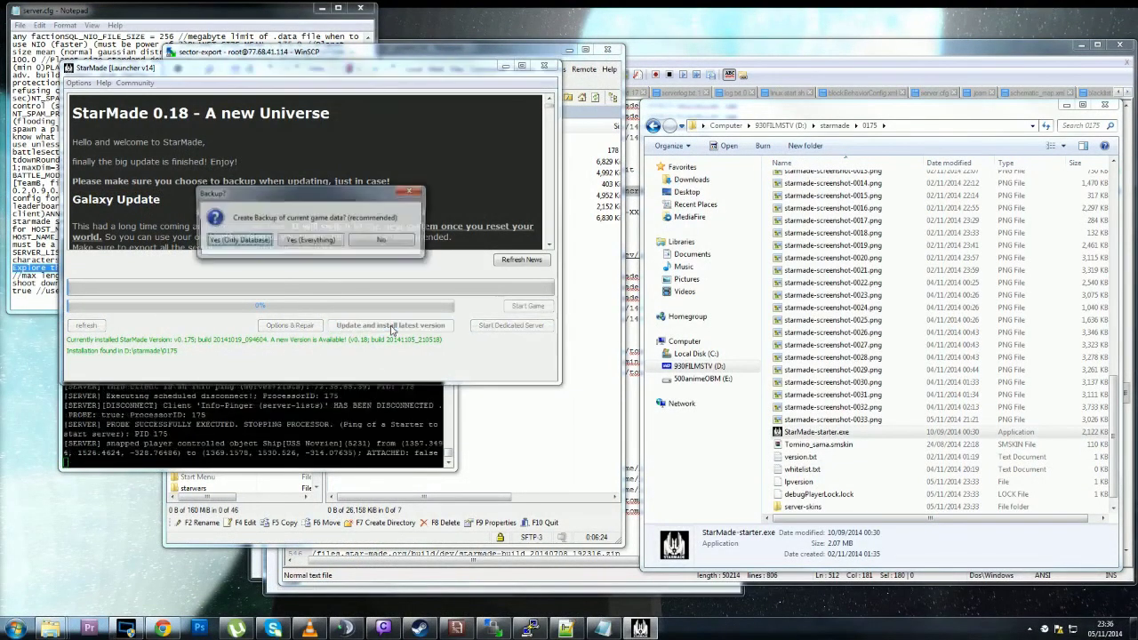
click(309, 241)
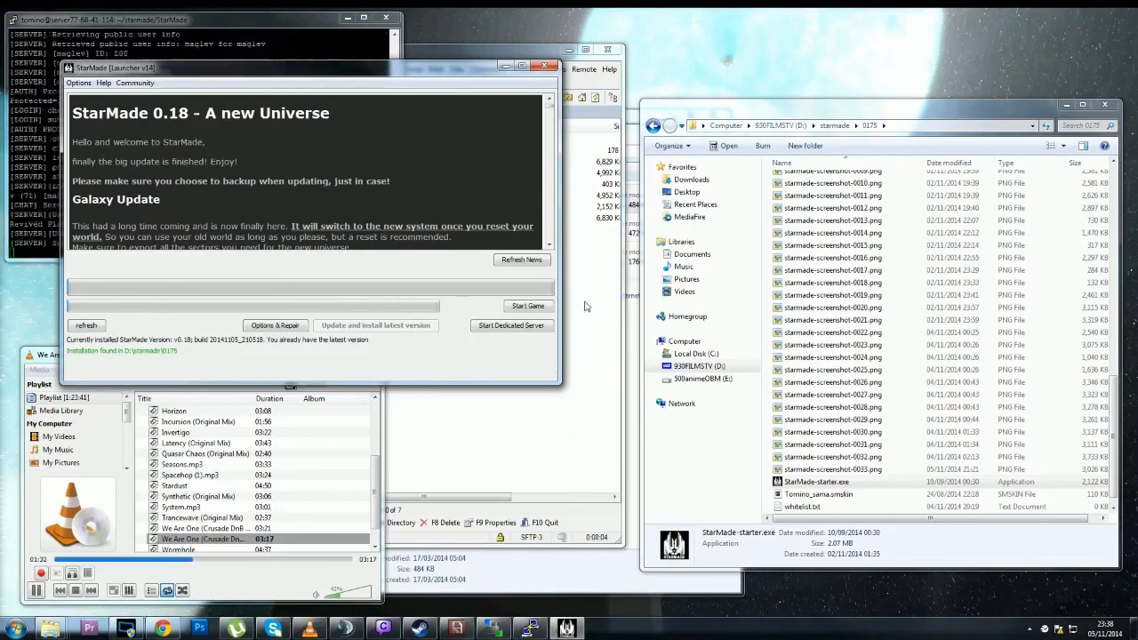
Start the updated StarMade 0.18 in single-player Sandbox mode and spawn the character.
click(527, 307)
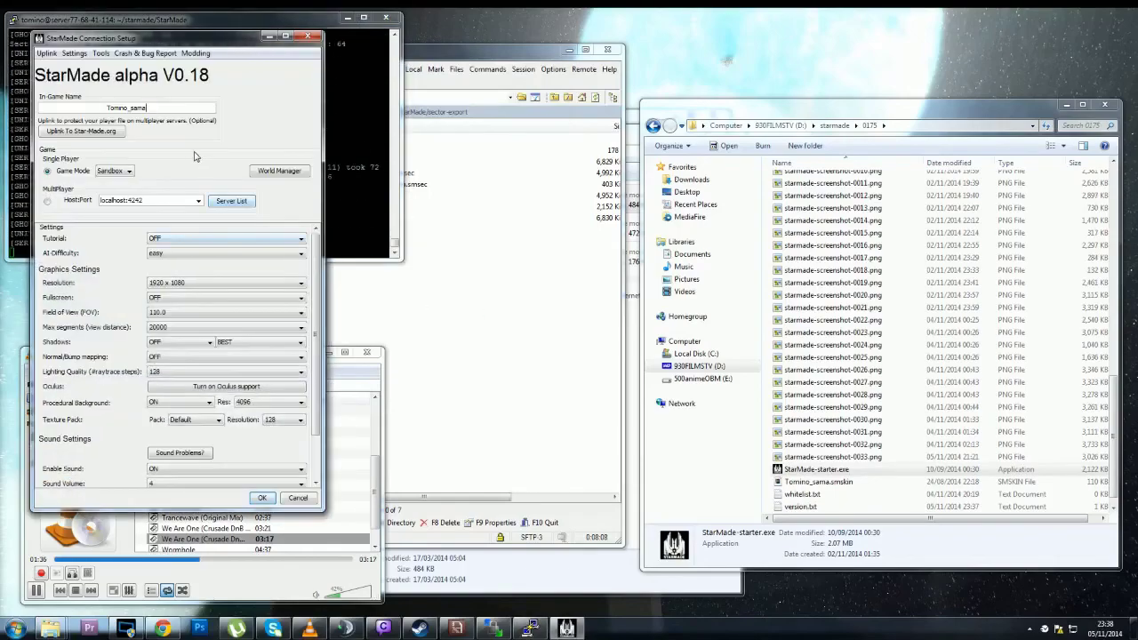
click(263, 498)
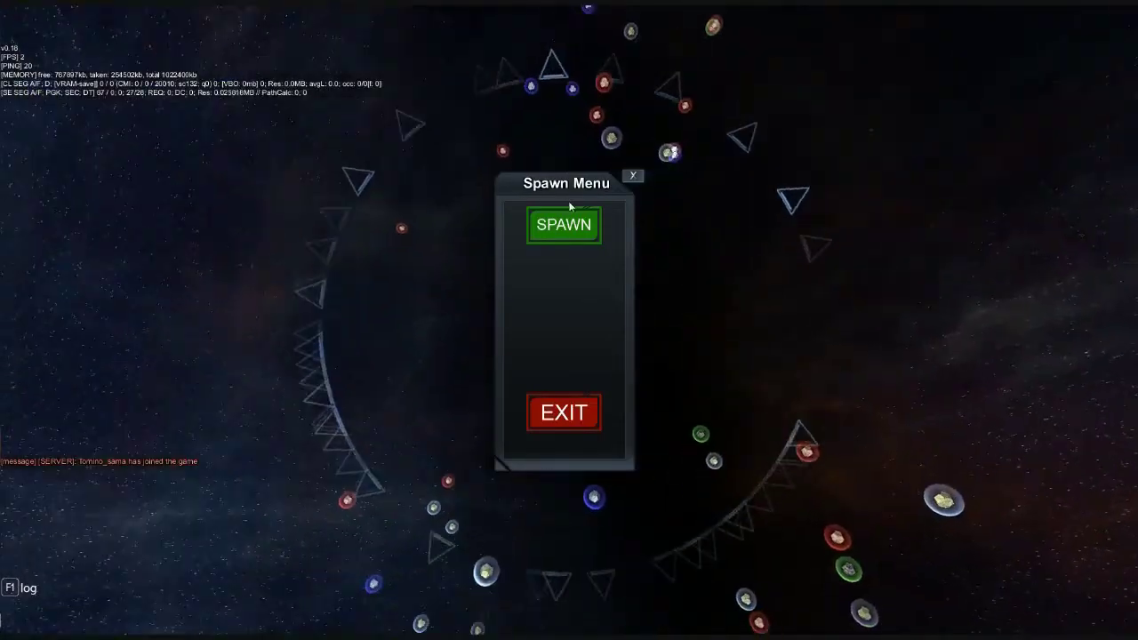
click(563, 225)
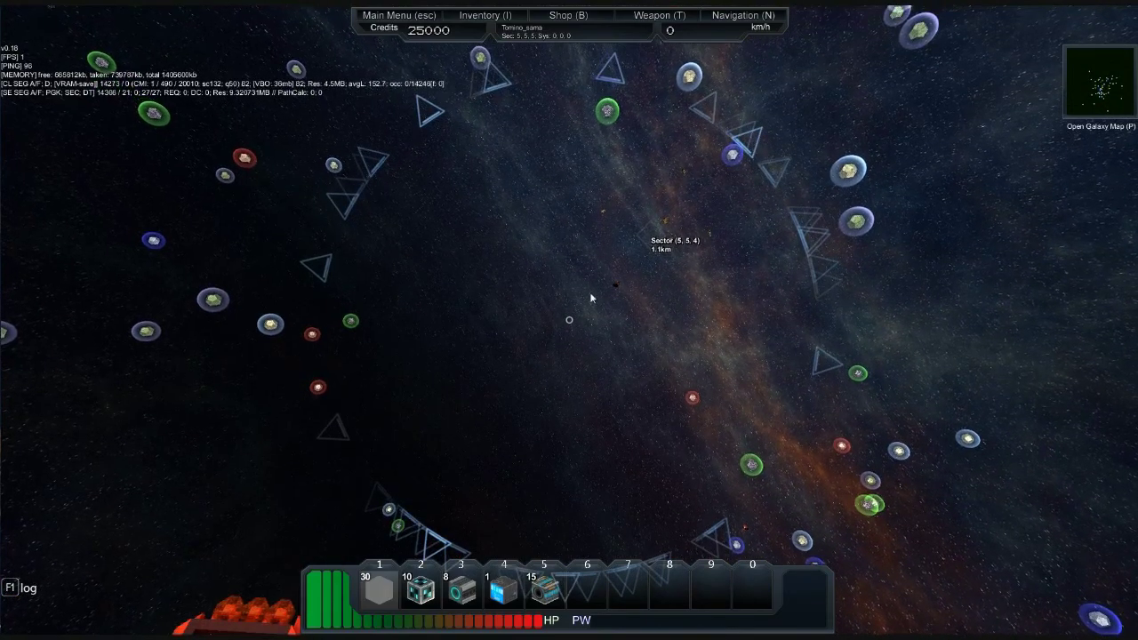
Make the character commit suicide and respawn at the default spawn point.
key(Escape)
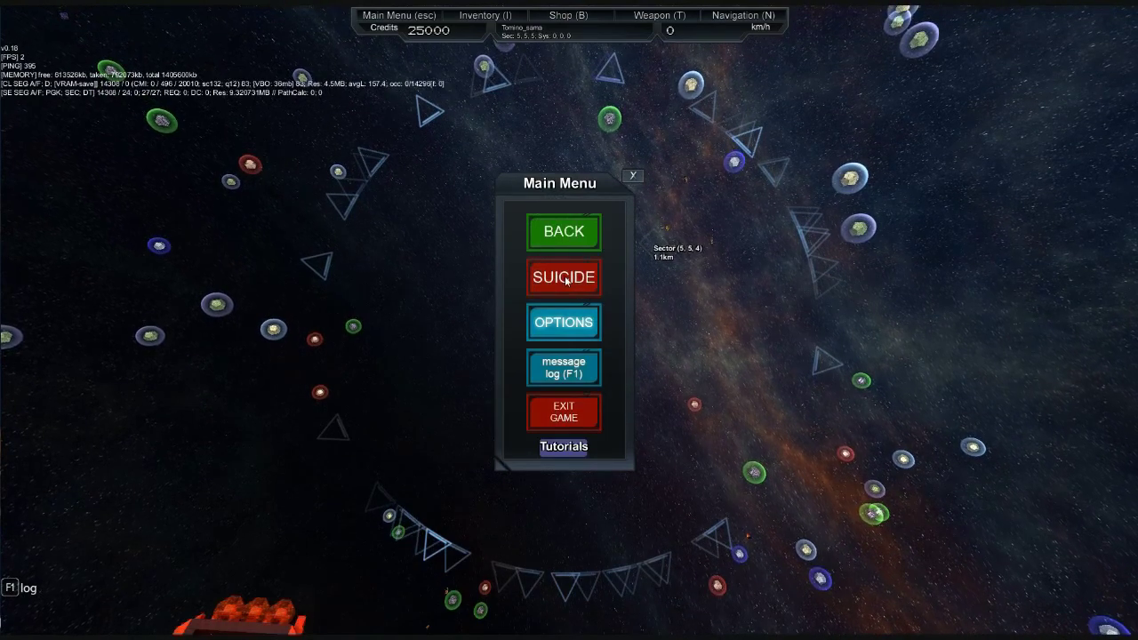
click(565, 278)
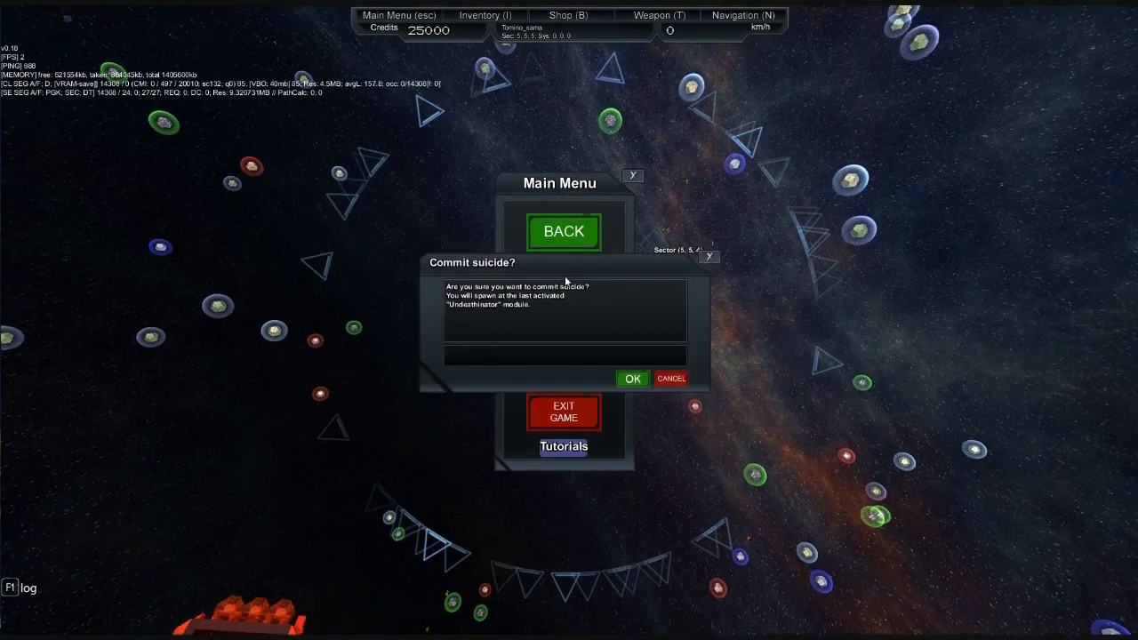
click(631, 380)
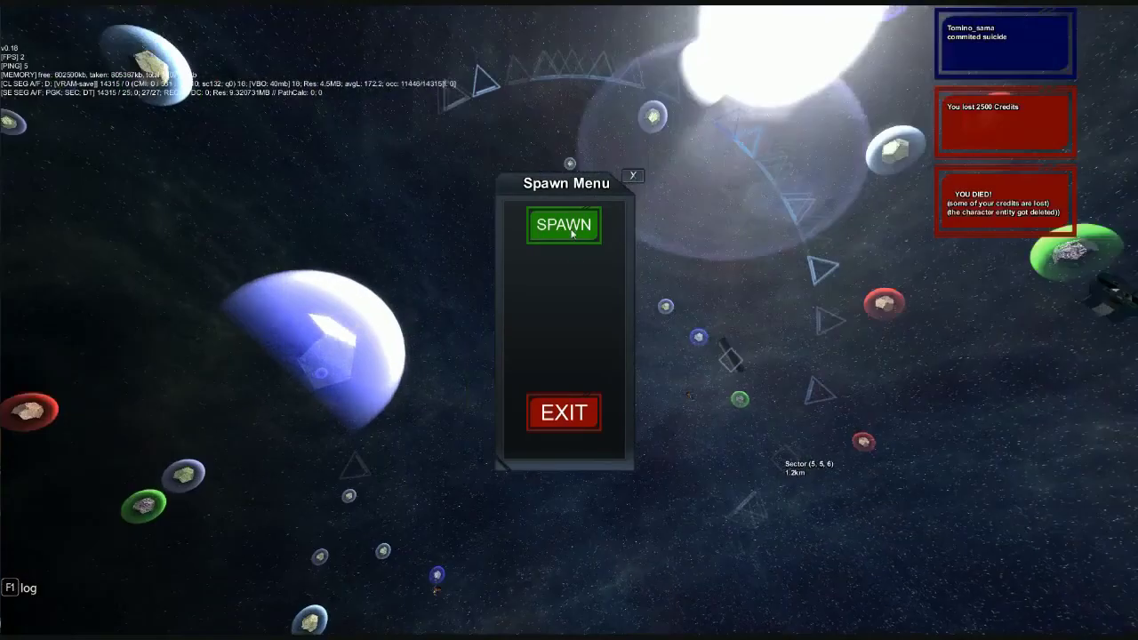
click(570, 228)
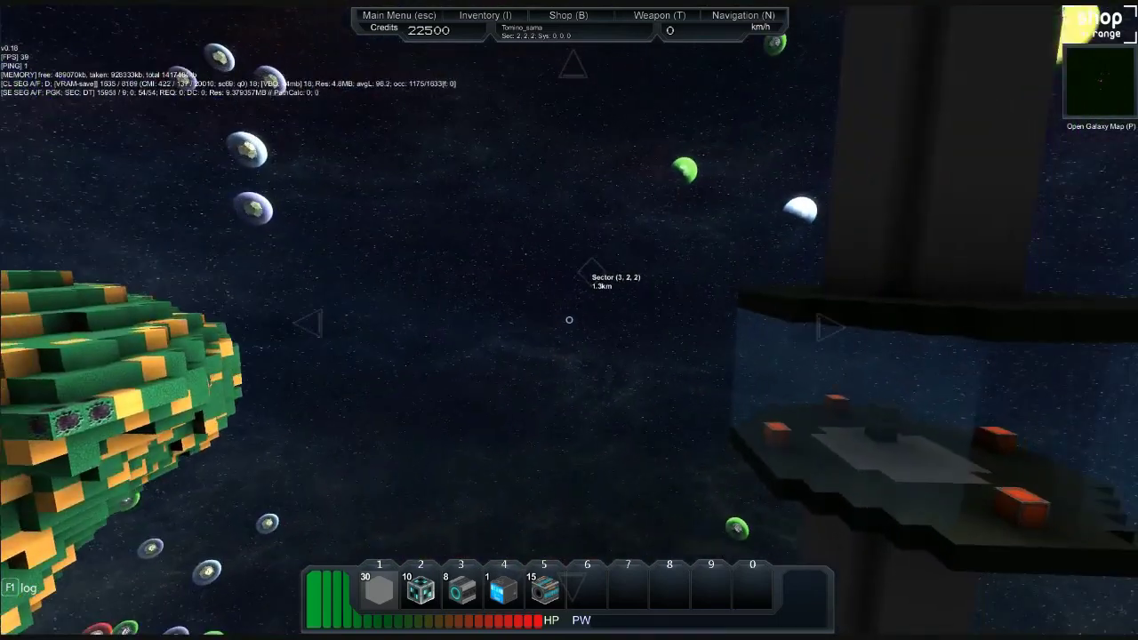
Export sector 5 5 5 as UrbanPlanet-convert with the /export_sector chat command and exit the game.
key(Return)
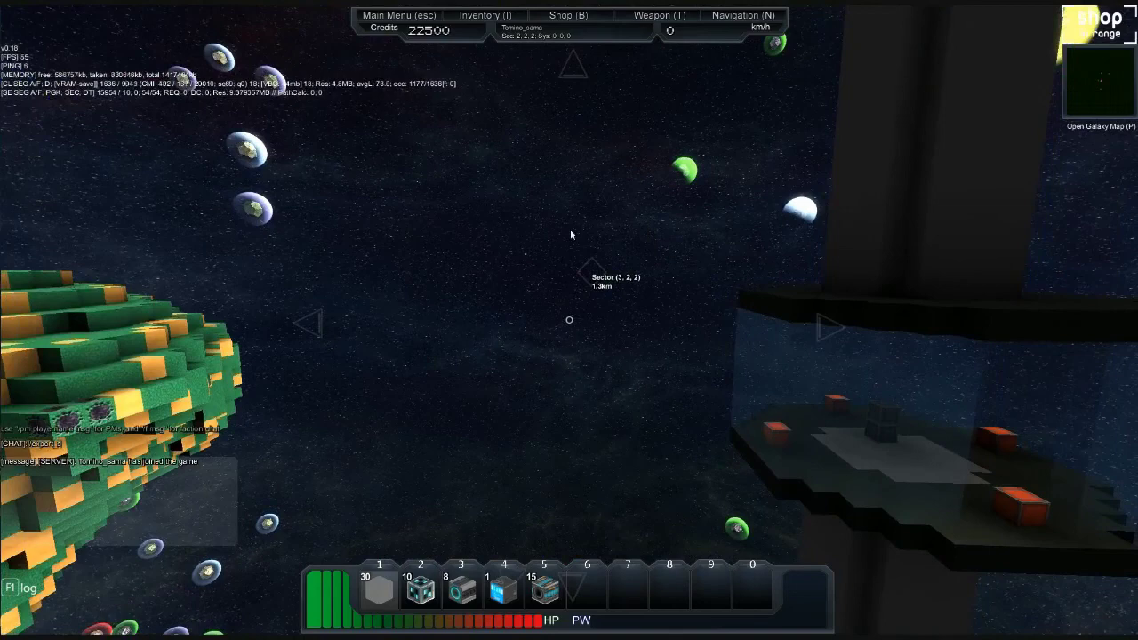
text(/export_sector )
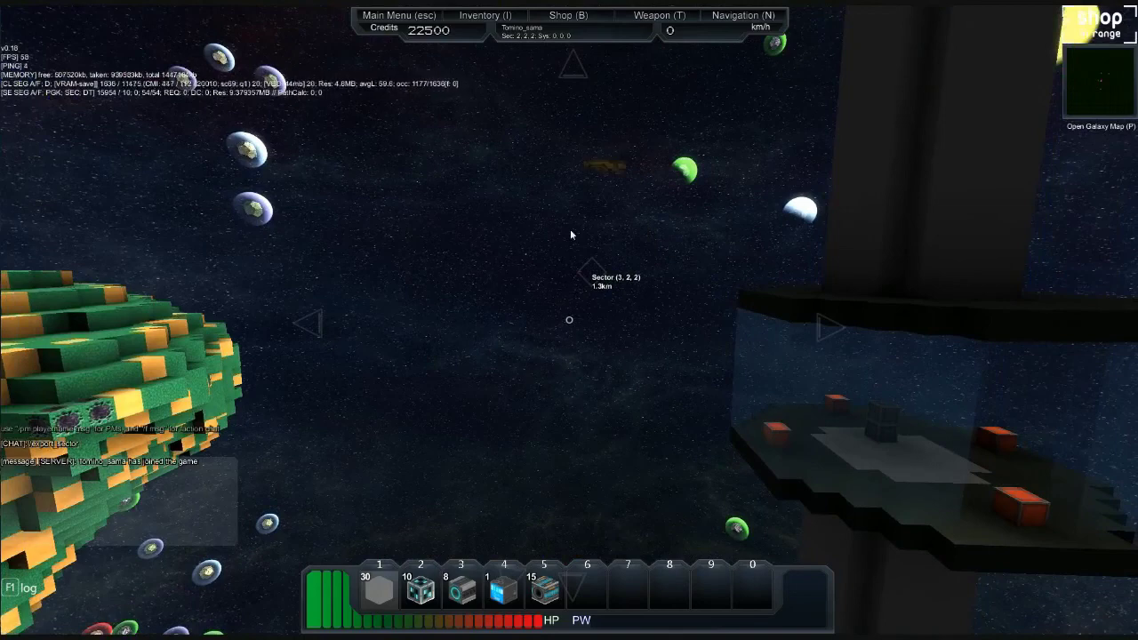
text(5 5 5)
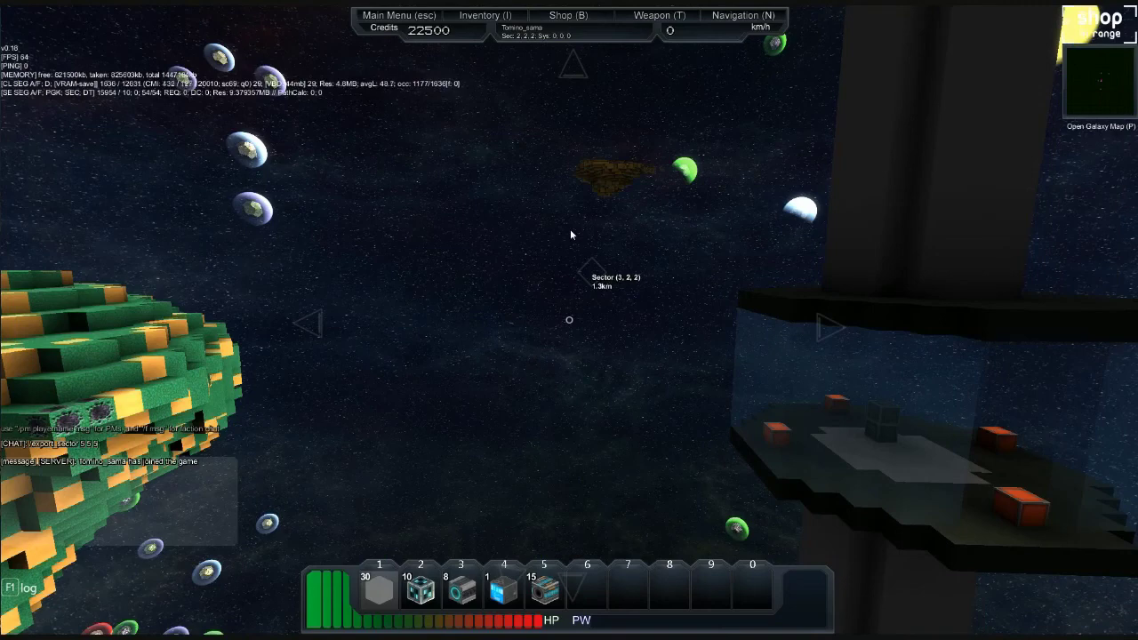
text( UrbanPlanet convert)
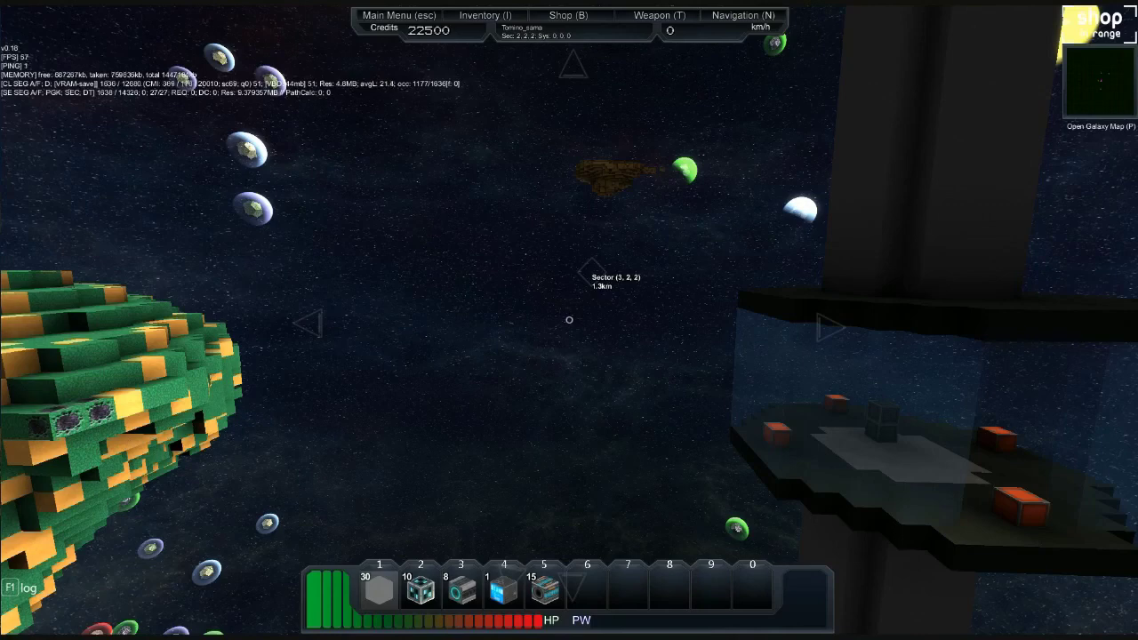
key(Return)
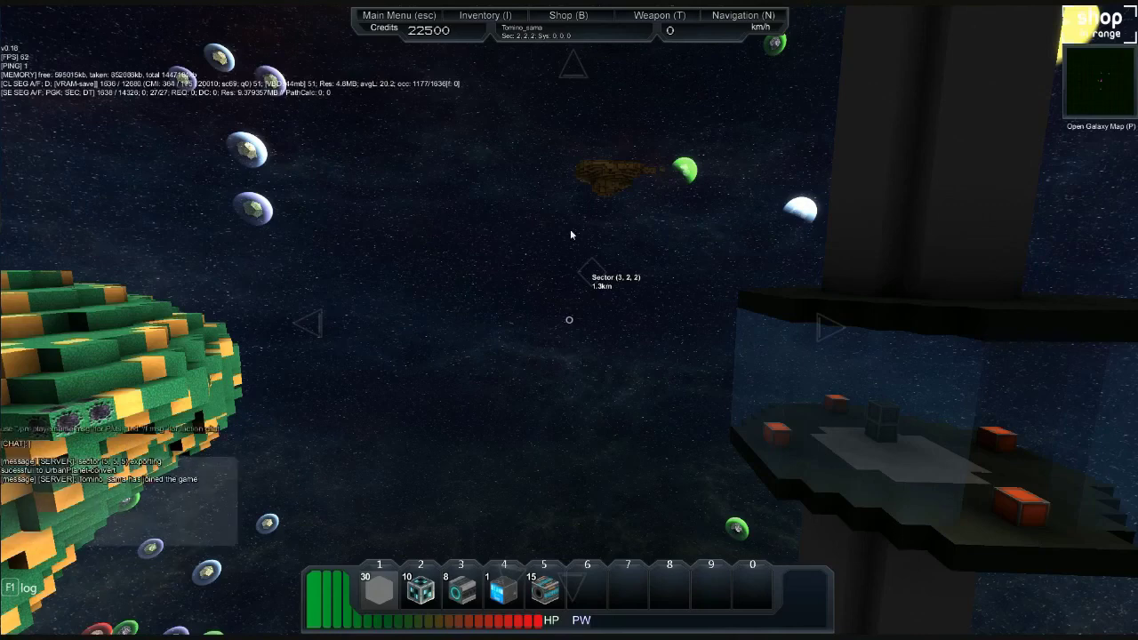
key(Escape)
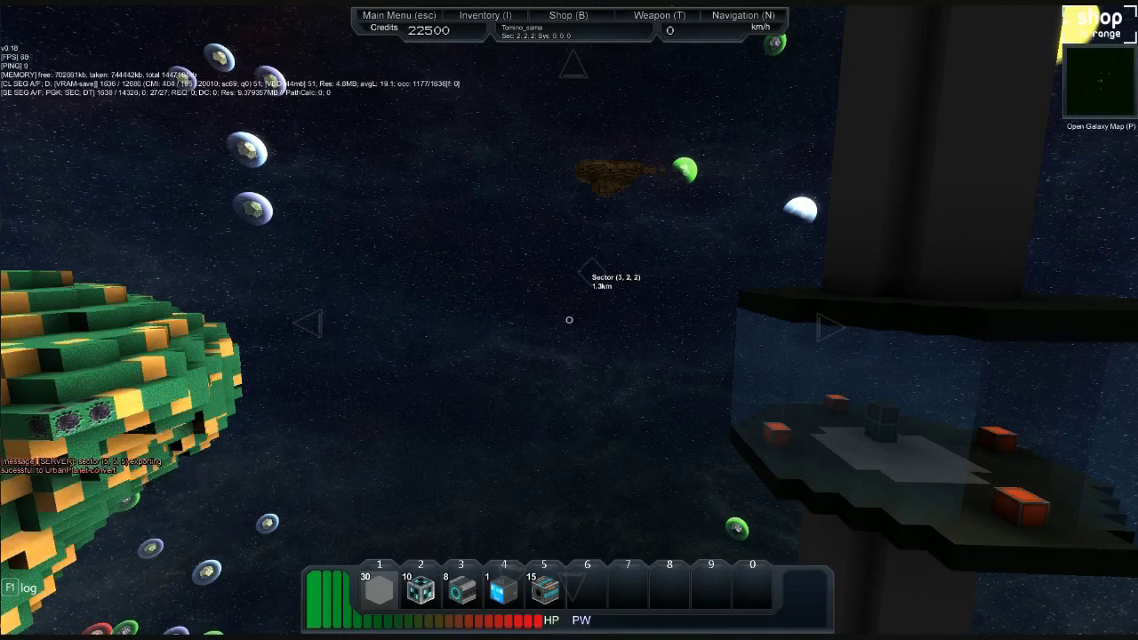
key(Escape)
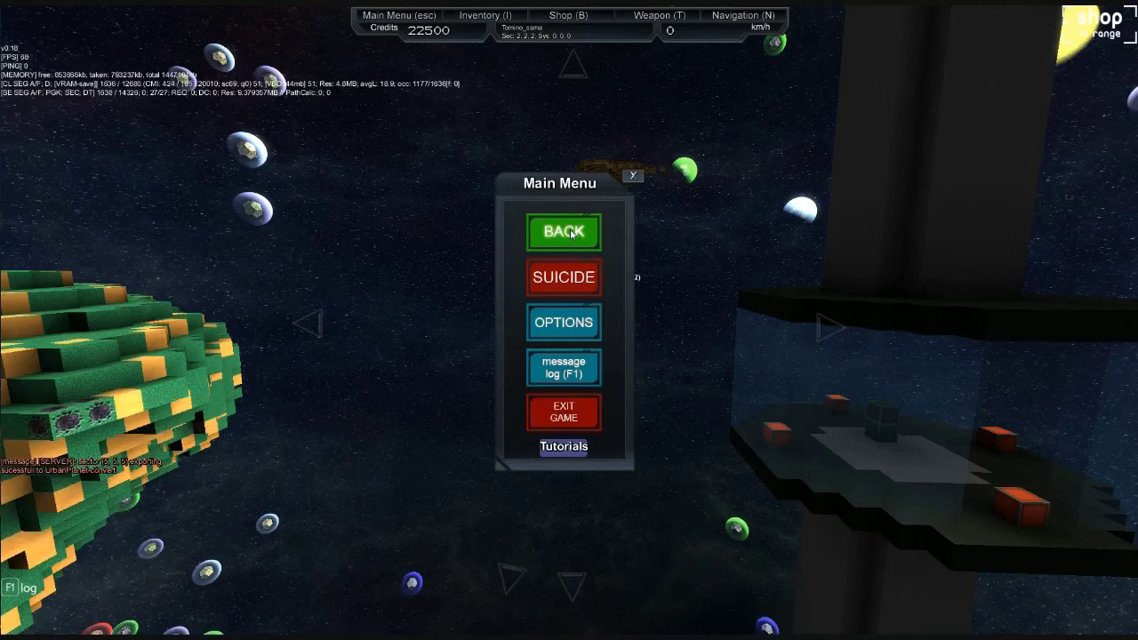
click(550, 418)
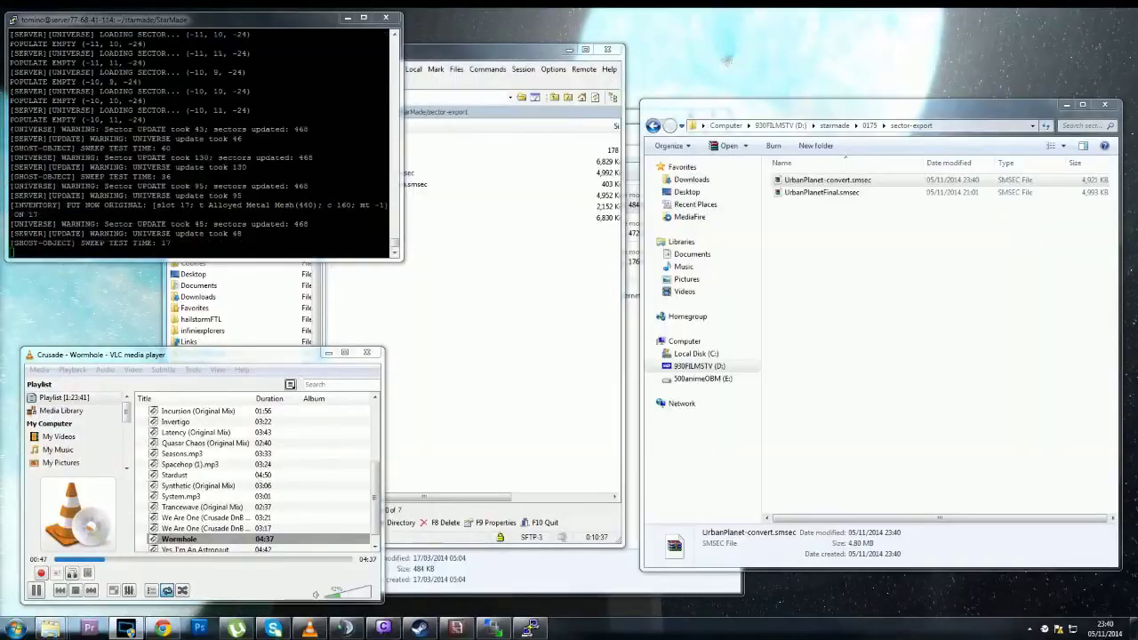
Inspect the UrbanPlanetFinal.smsec and UrbanPlanet-convert.smsec files in the 0175 installation's sector-export folder.
click(870, 125)
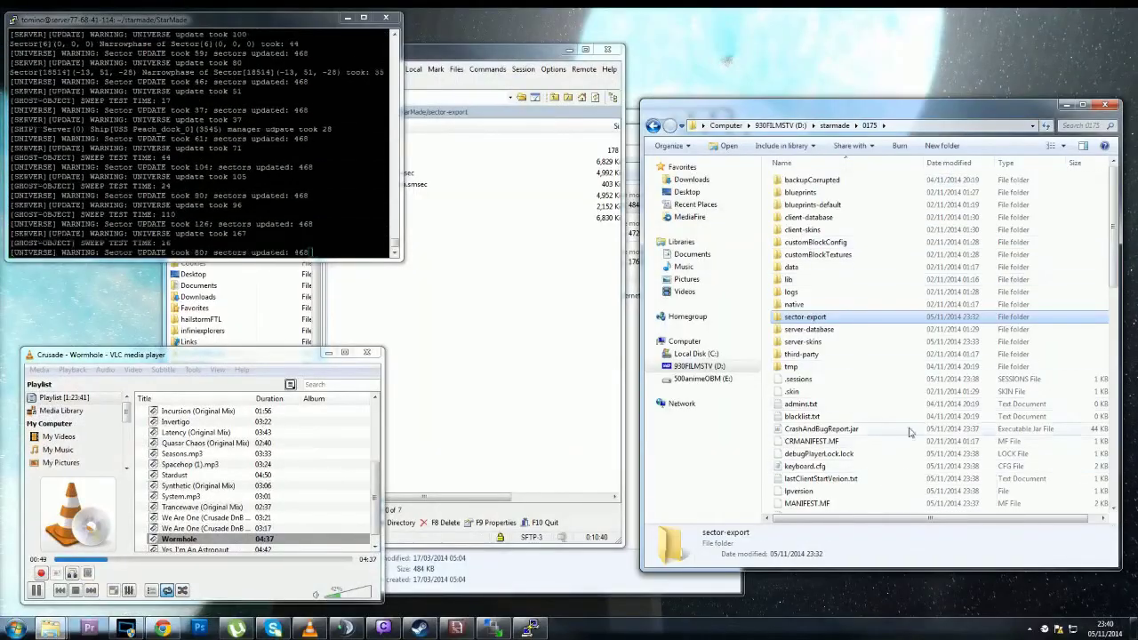
double_click(810, 317)
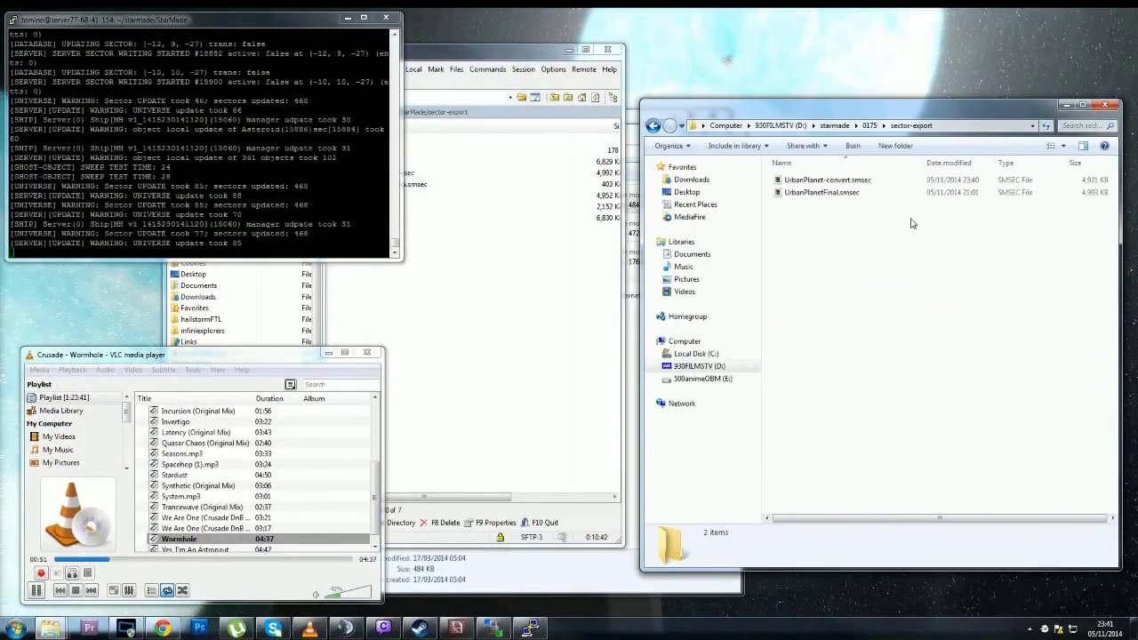
click(830, 193)
click(840, 180)
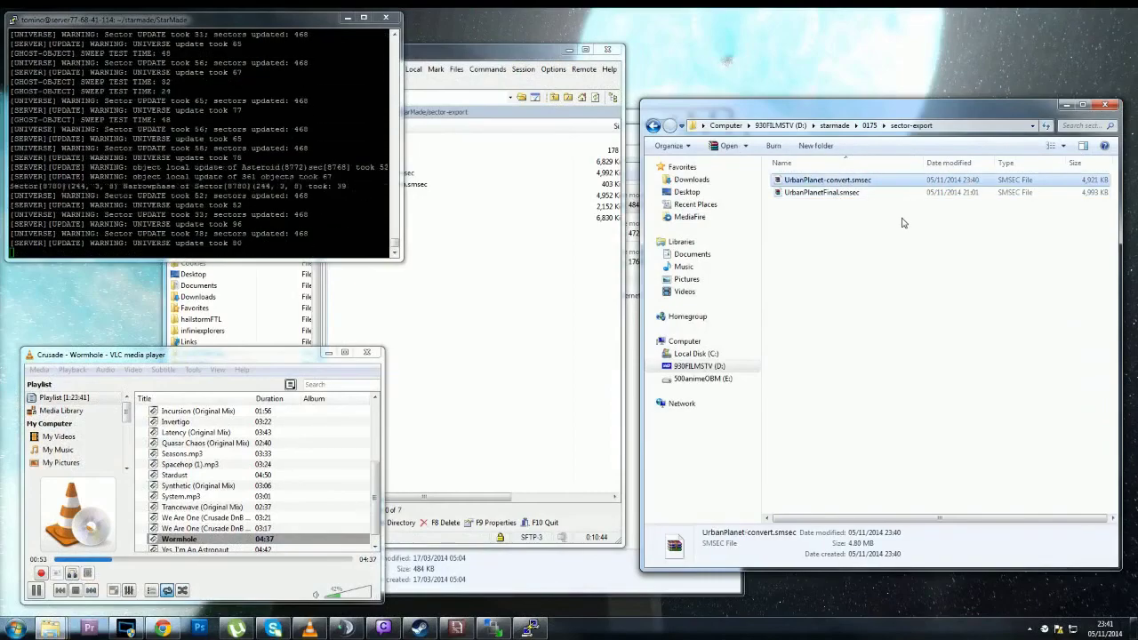
Create a new folder inside the starmade\018 installation on the 500animeOBM (E:) drive.
click(836, 125)
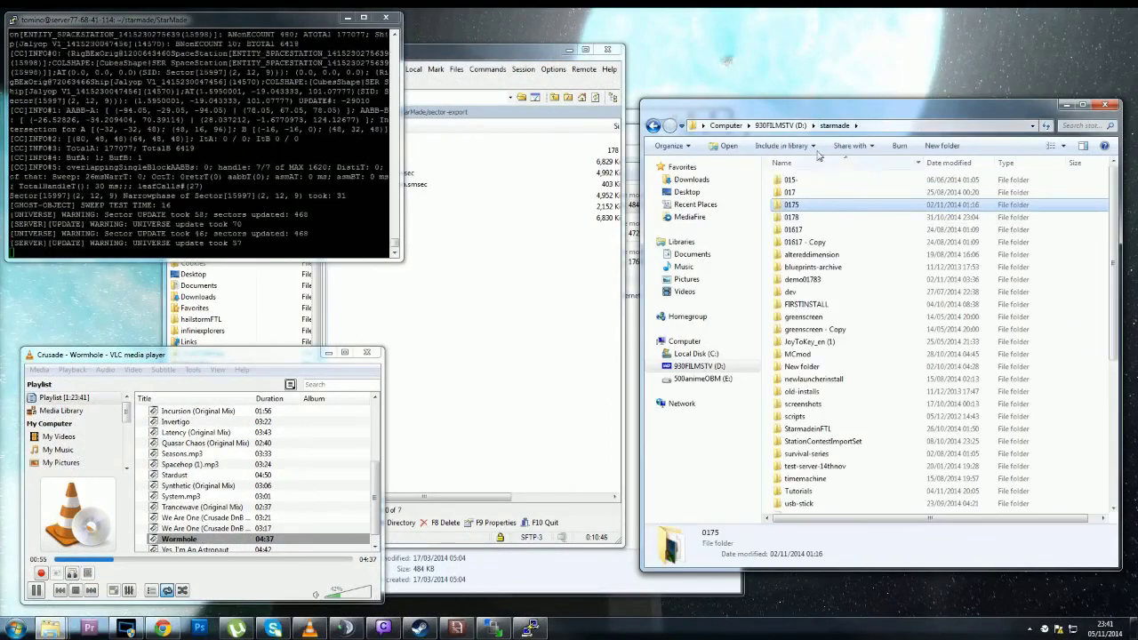
click(717, 379)
double_click(798, 366)
double_click(793, 180)
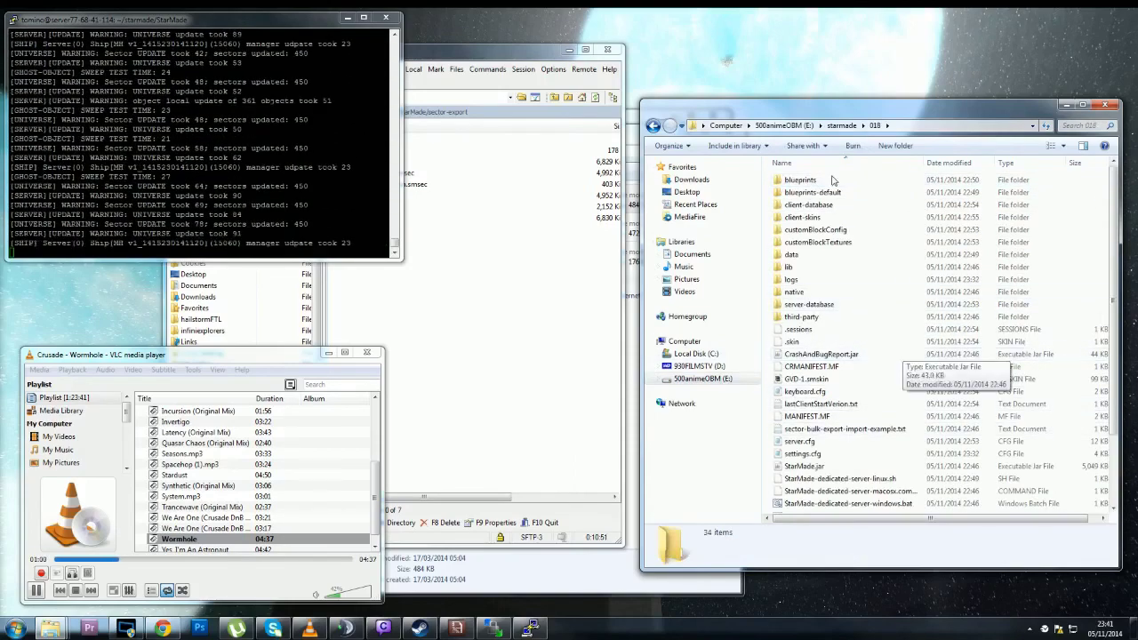
click(896, 148)
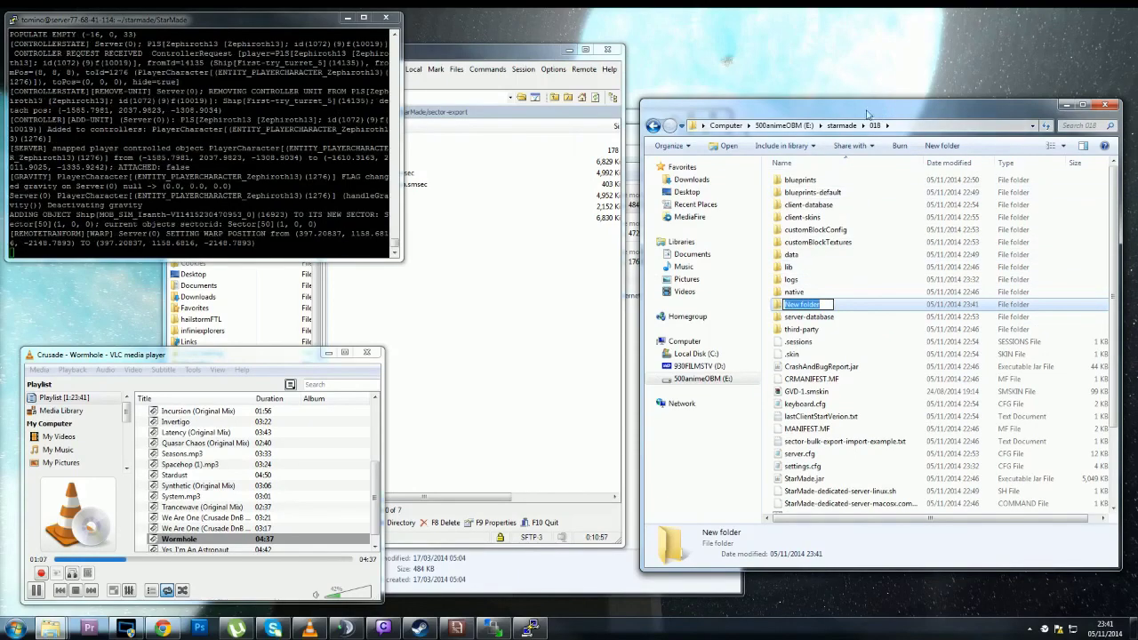
Upload UrbanPlanet-convert.smsec from the local 0175 sector-export folder to the server's sector-export folder through WinSCP.
click(523, 54)
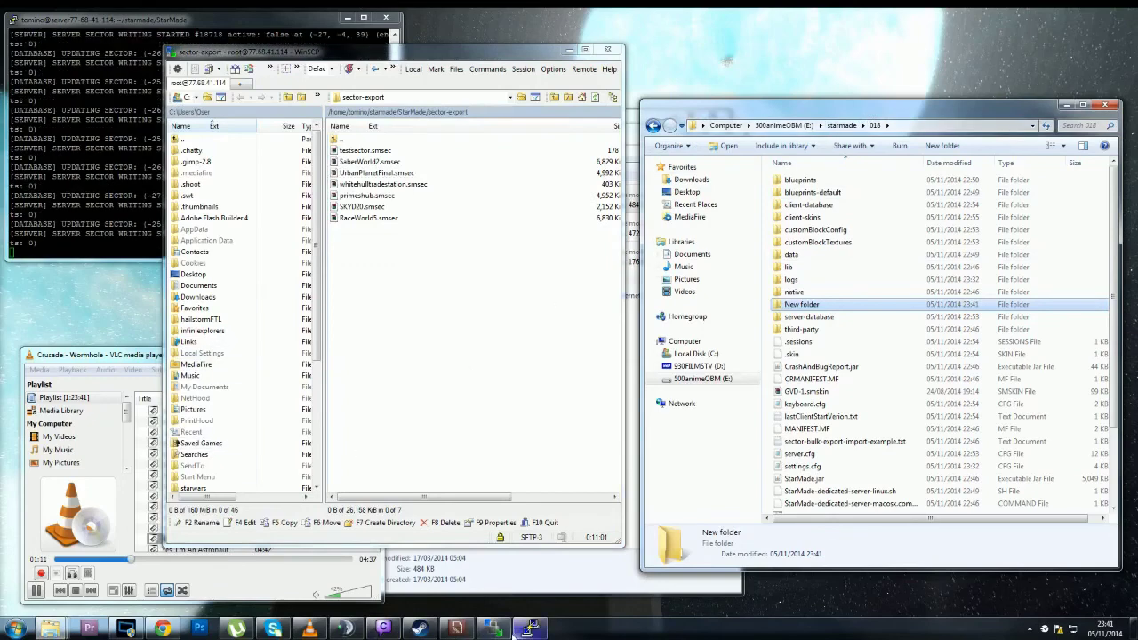
click(466, 50)
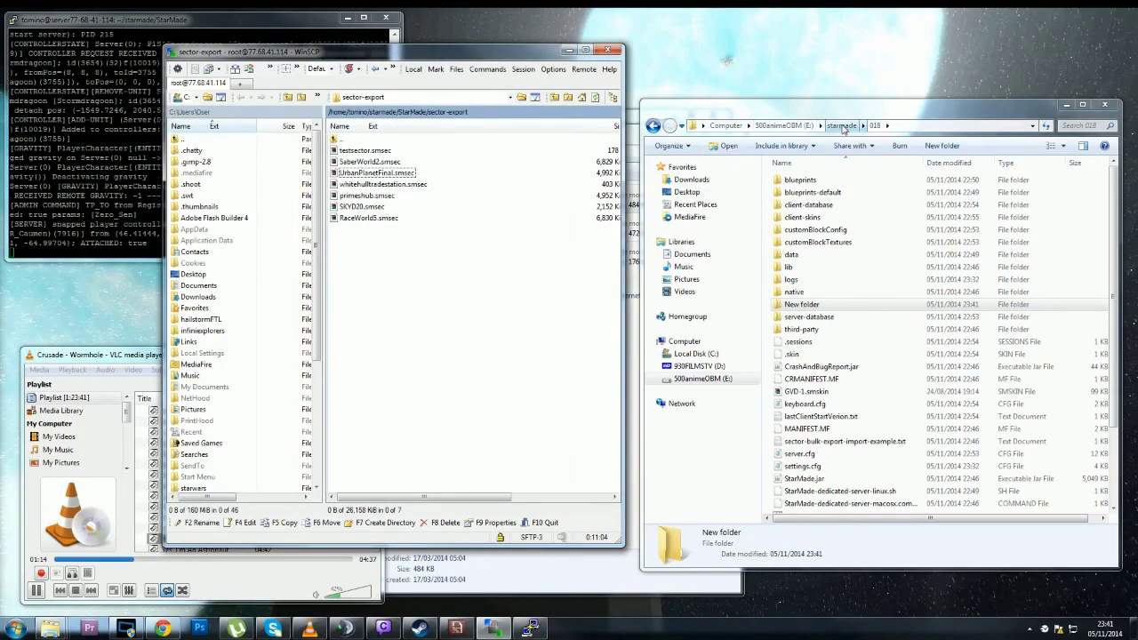
click(842, 125)
click(654, 126)
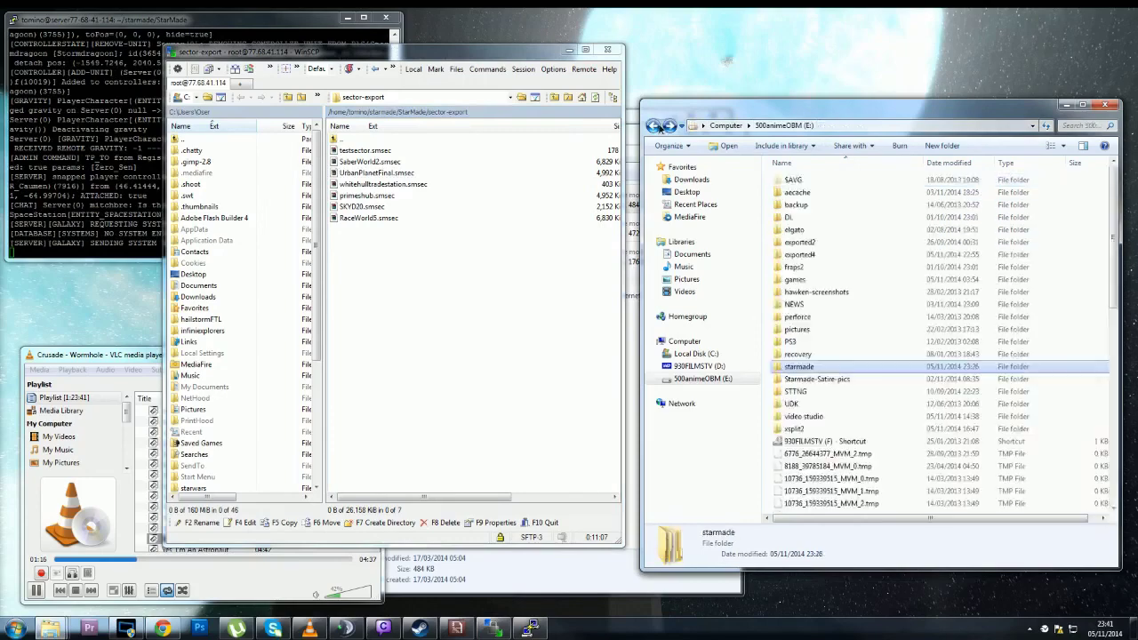
click(663, 127)
double_click(792, 205)
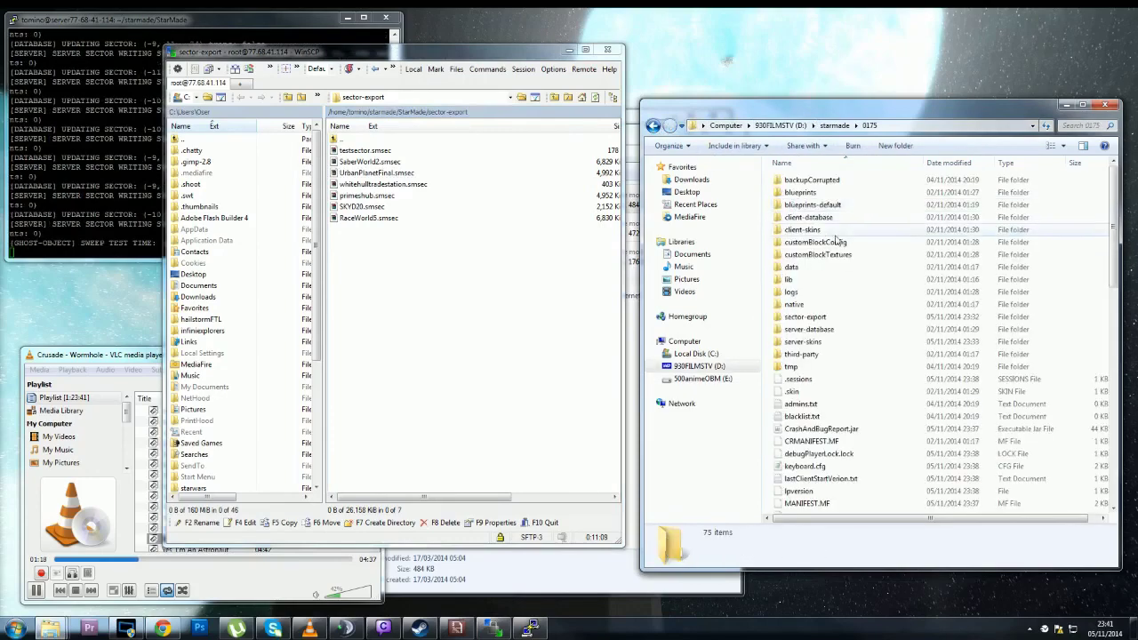
double_click(800, 317)
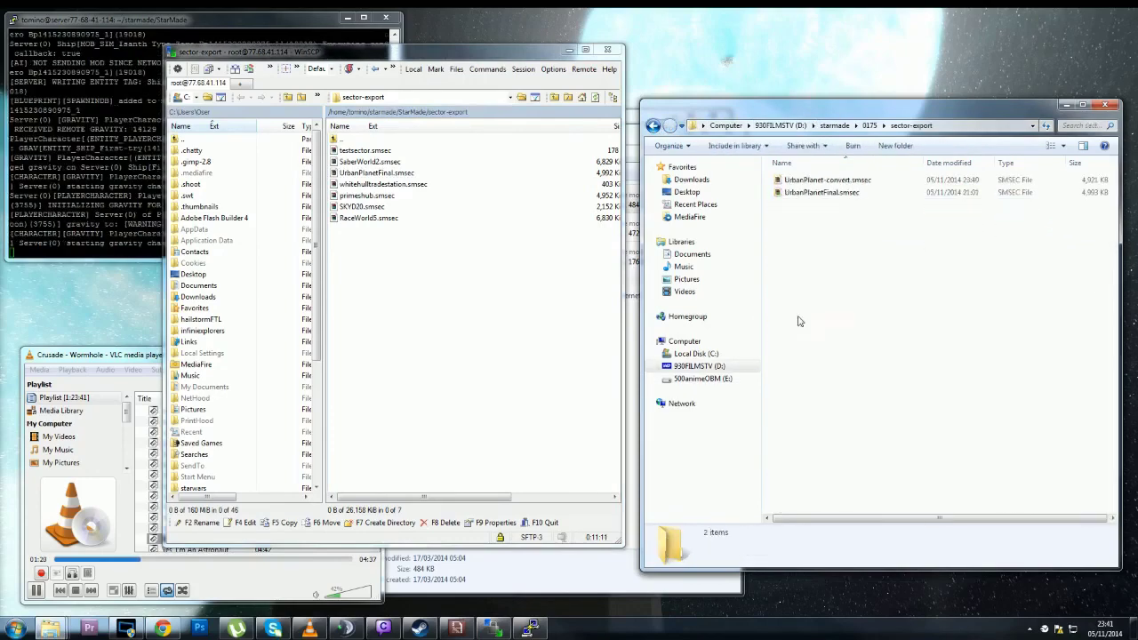
click(787, 181)
click(454, 300)
click(422, 345)
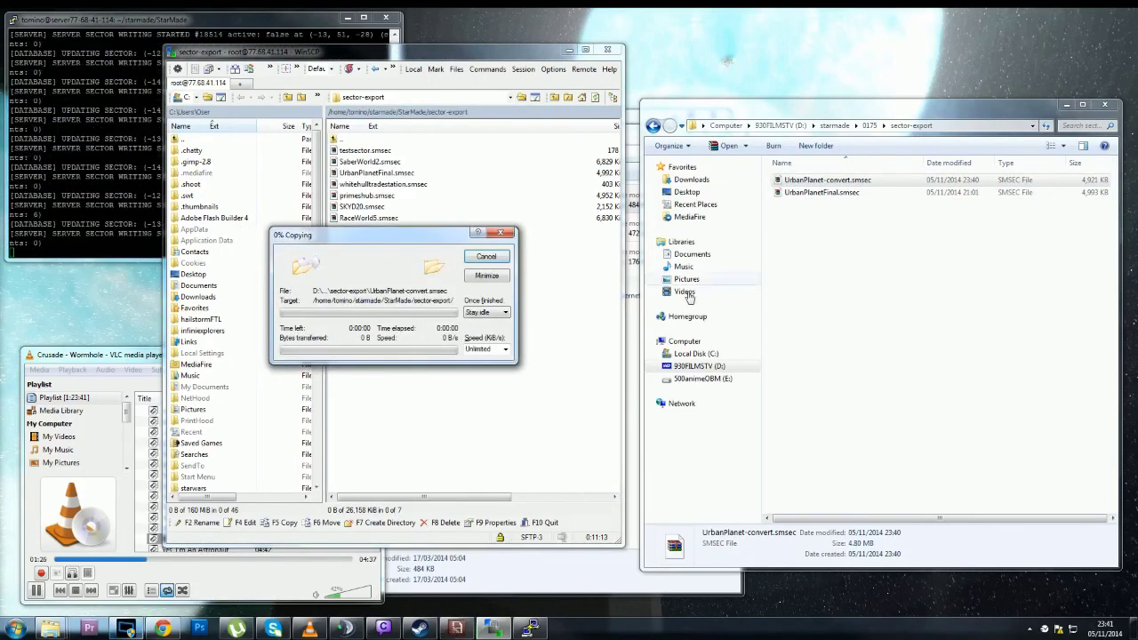
right_click(823, 180)
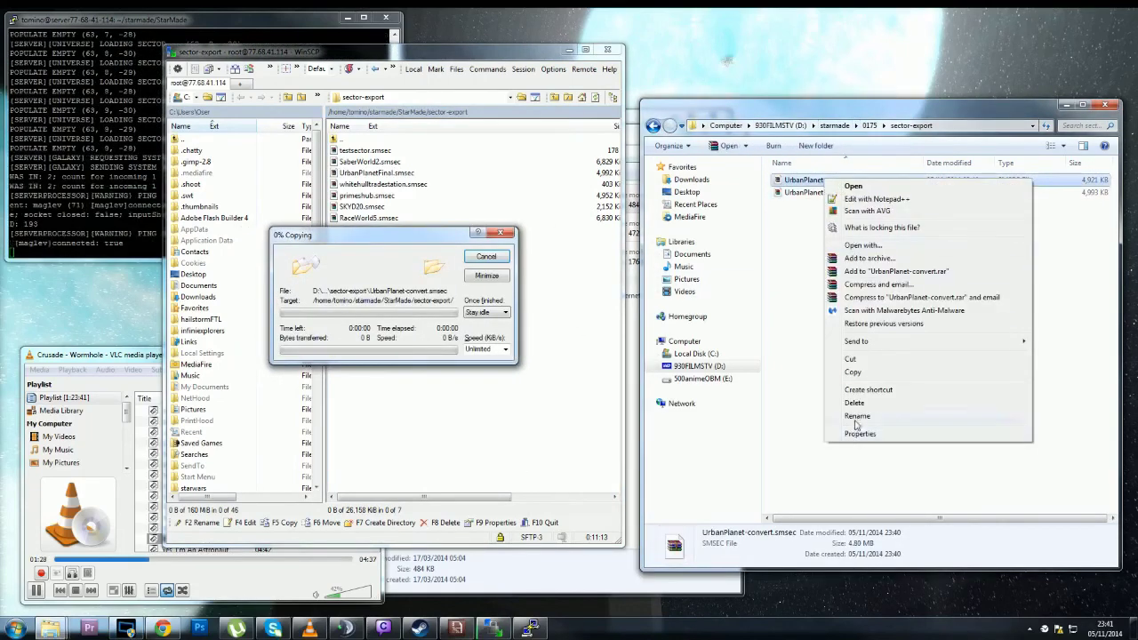
click(856, 424)
click(858, 420)
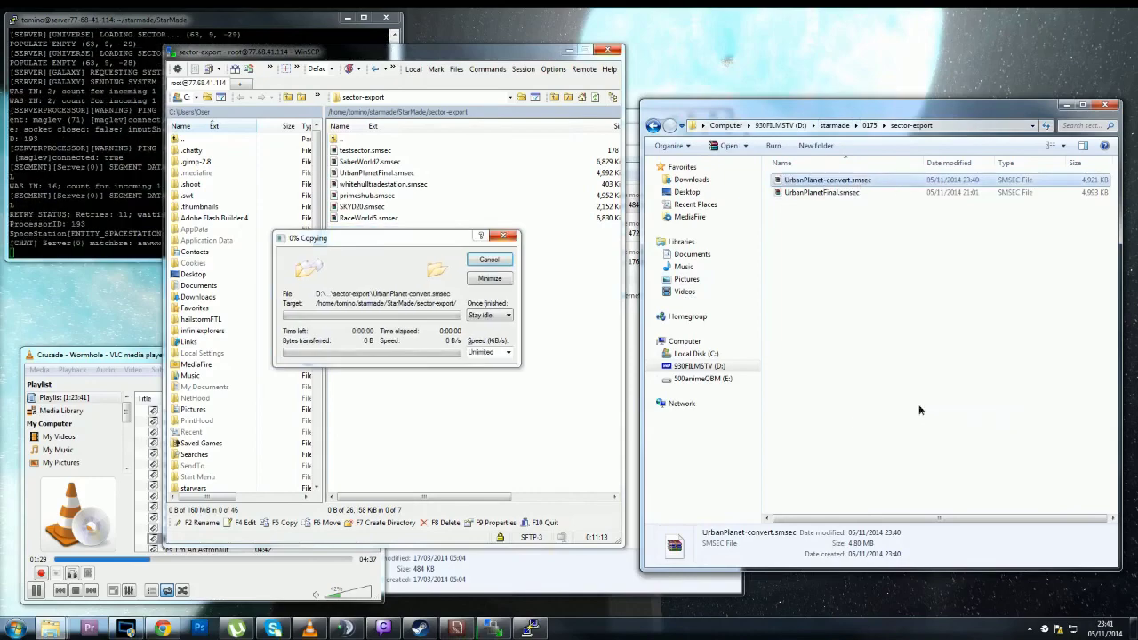
Open the 500animeOBM (E:) drive and reconnect the interrupted WinSCP upload of UrbanPlanet-convert.smsec.
click(868, 126)
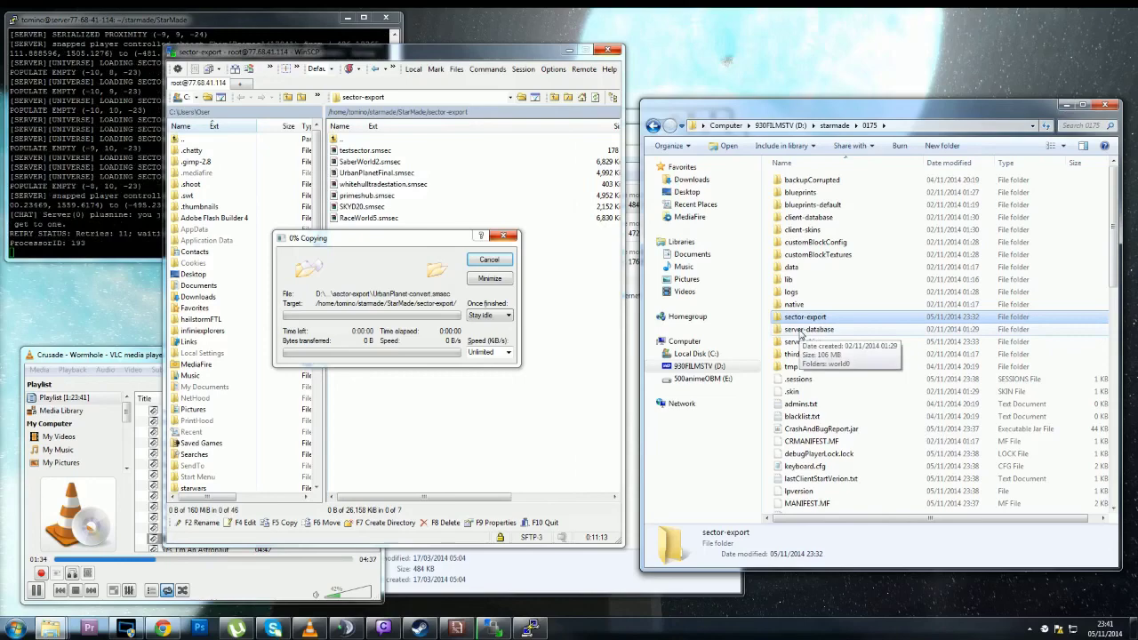
click(702, 379)
click(374, 332)
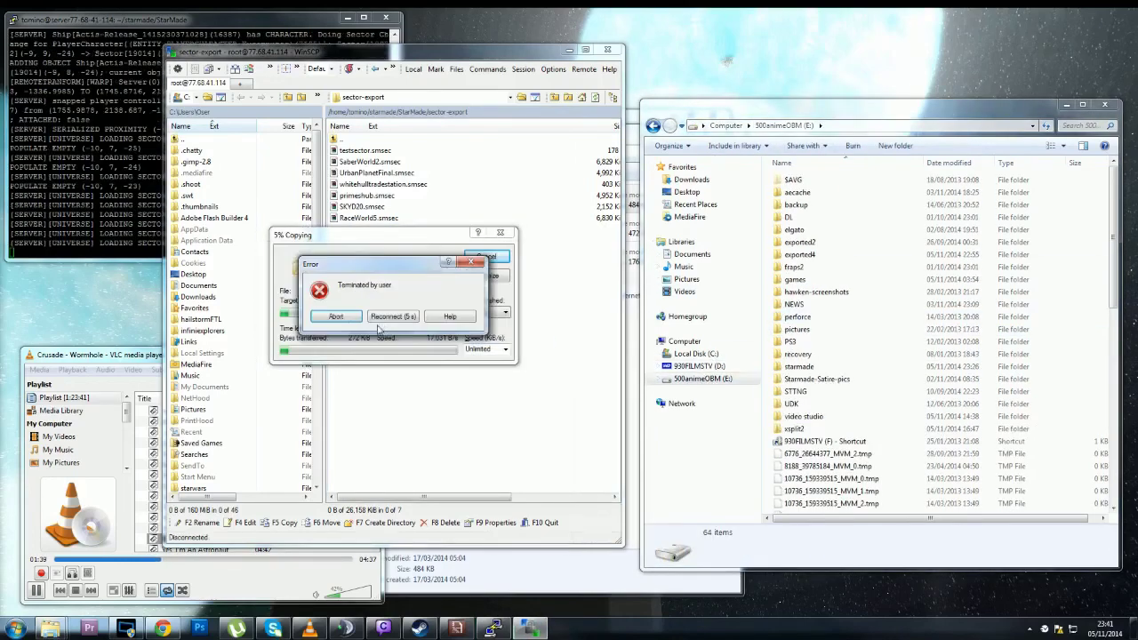
click(393, 315)
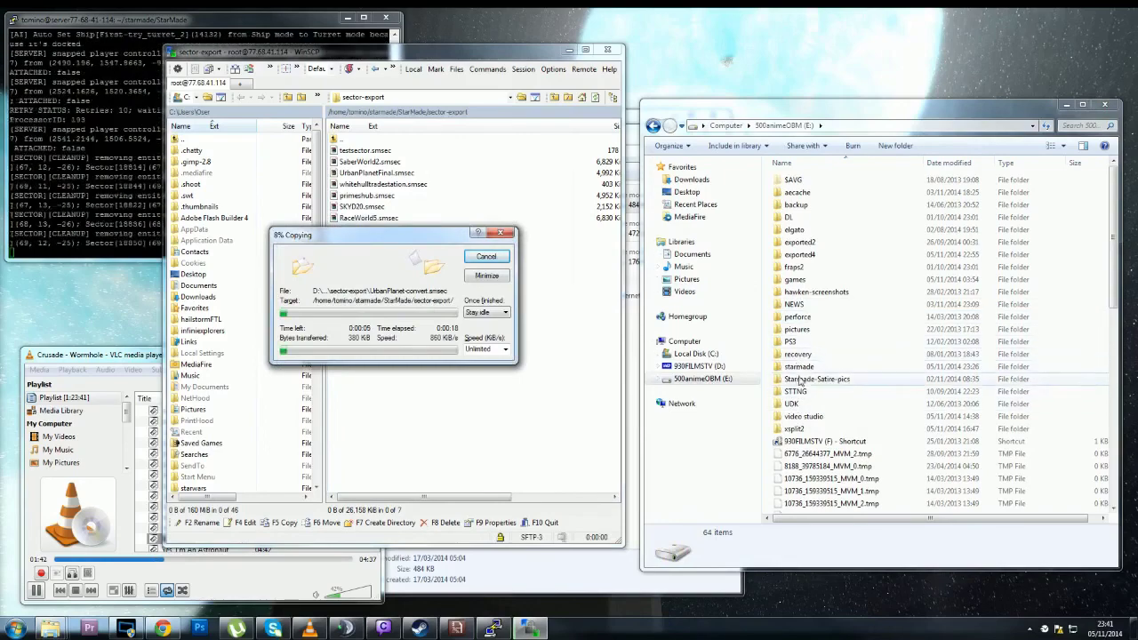
Look through the starmade\018 folder on the E: drive for the StarMade launcher.
double_click(799, 367)
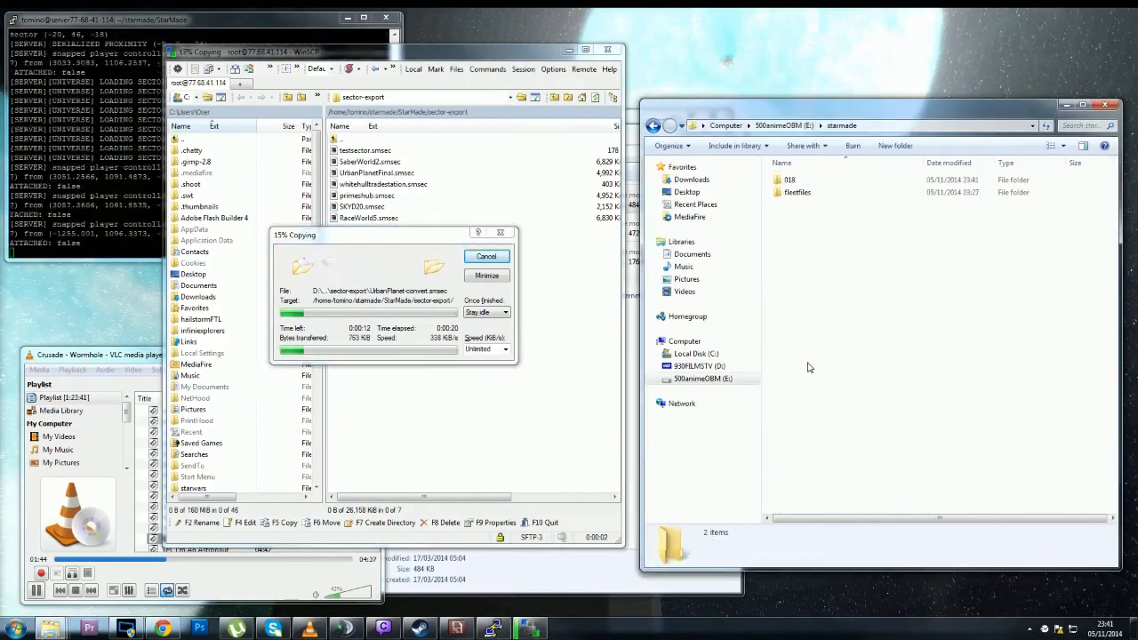
double_click(789, 180)
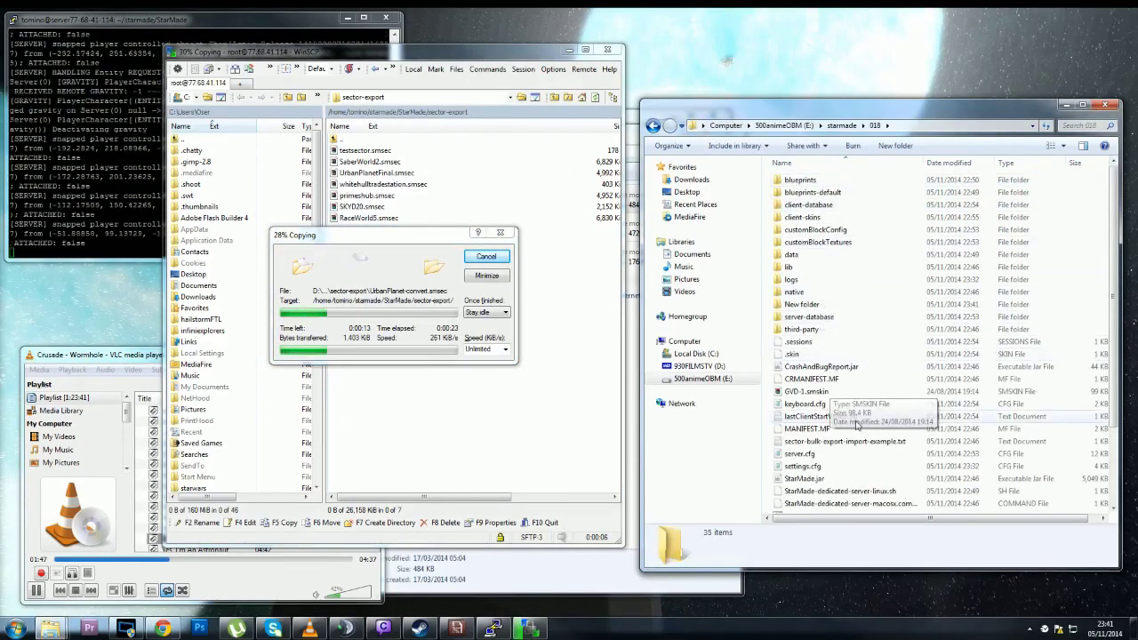
scroll(841, 407, down, 3)
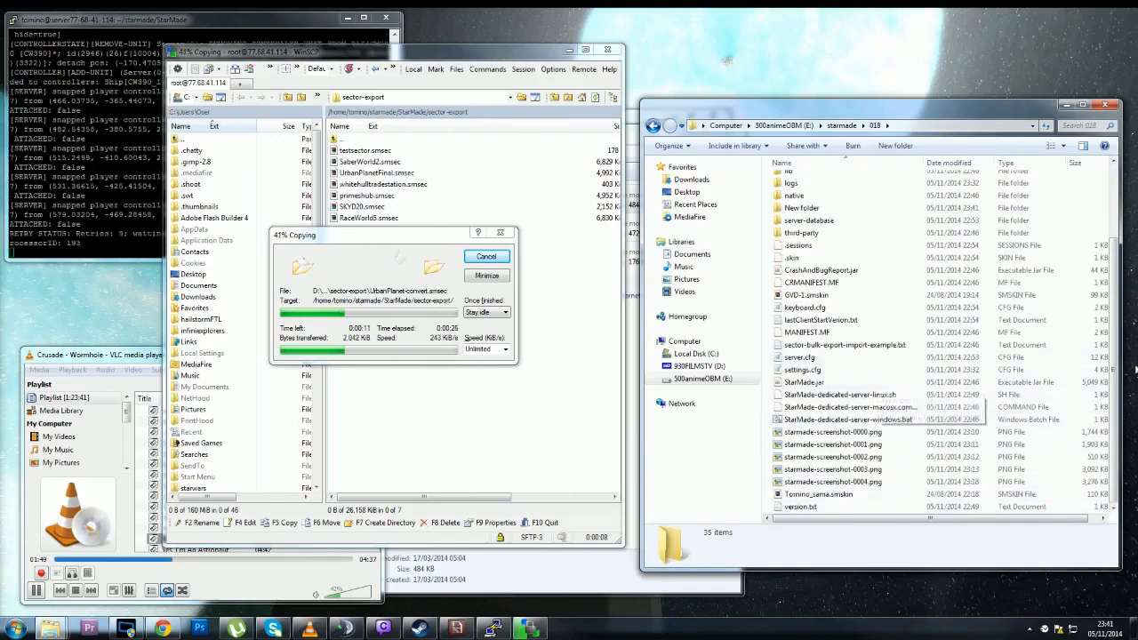
scroll(809, 400, up, 5)
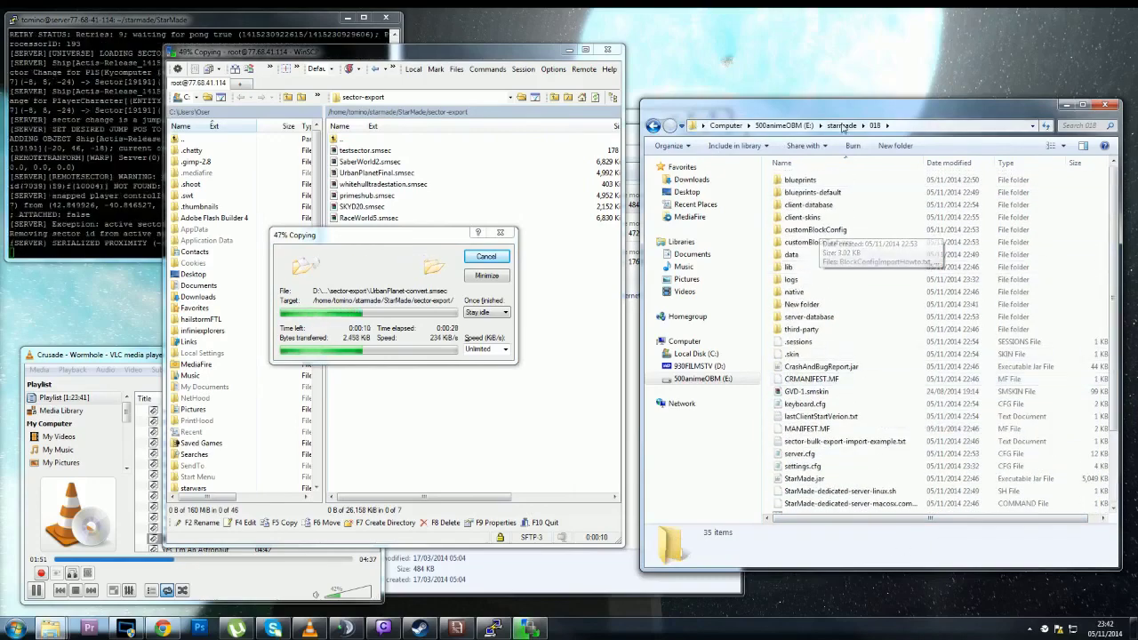
key(BackSpace)
double_click(790, 182)
scroll(845, 426, down, 3)
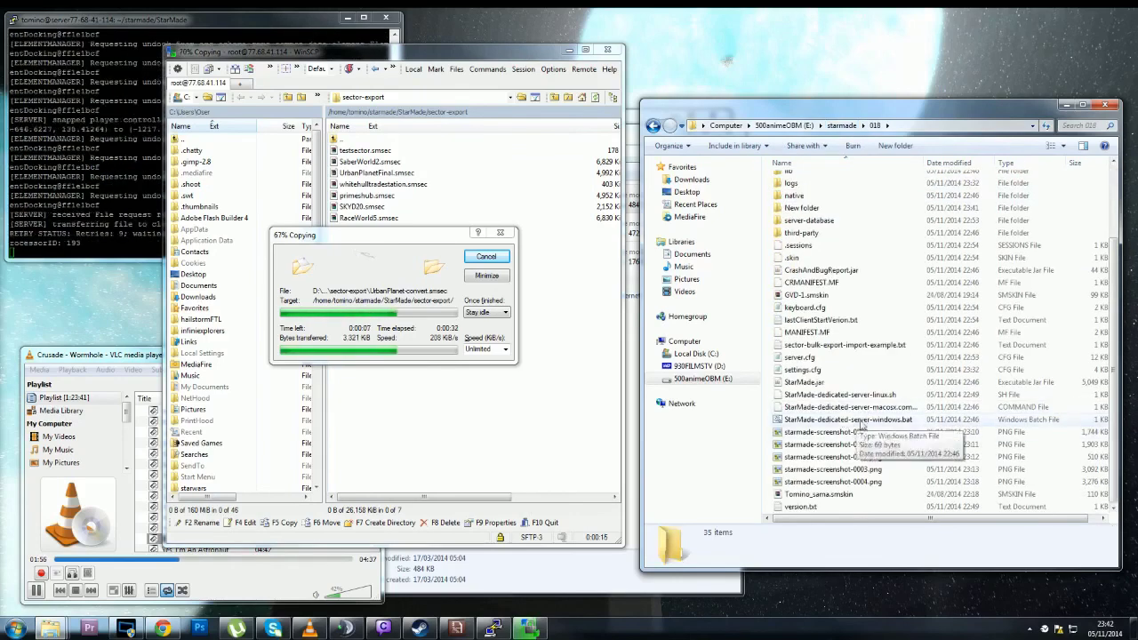
Launch StarMade-starter.exe from the starmade\0175 folder on the 930FILMSTV (D:) drive.
click(698, 365)
double_click(797, 430)
double_click(796, 206)
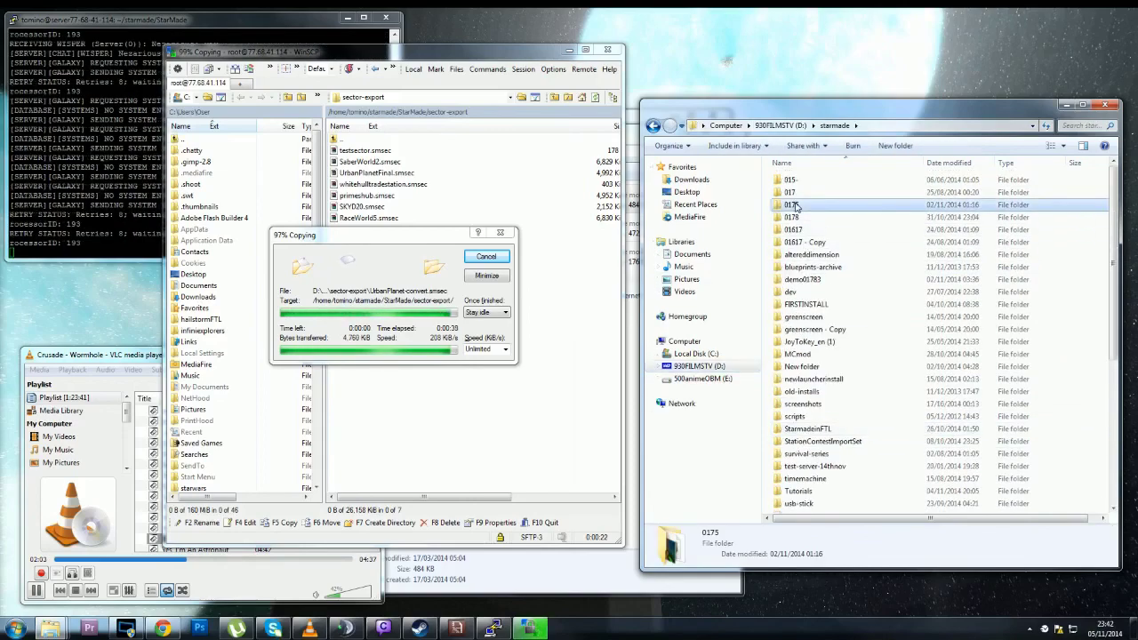
scroll(837, 244, down, 15)
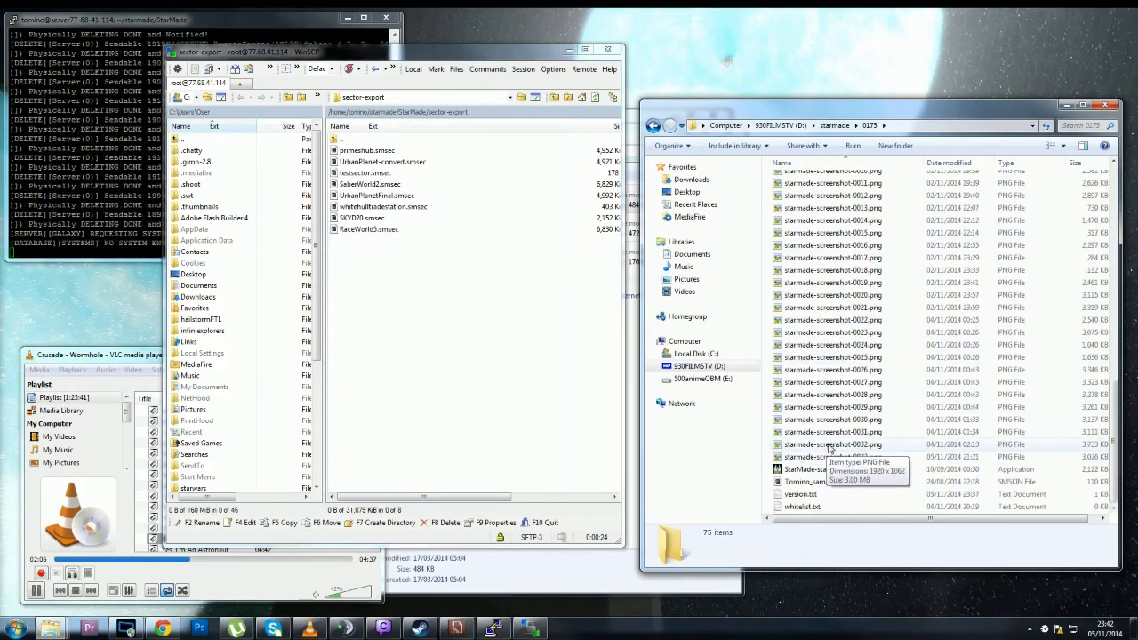
click(813, 468)
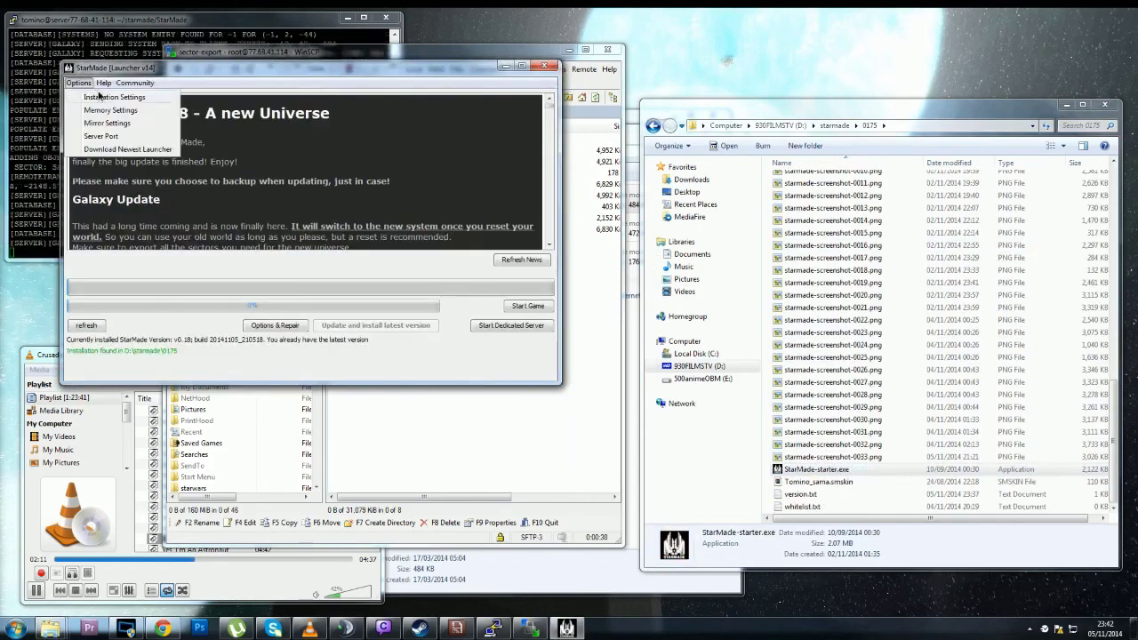
Set the launcher's installation path to E:\starmade\018 and start the game.
click(105, 97)
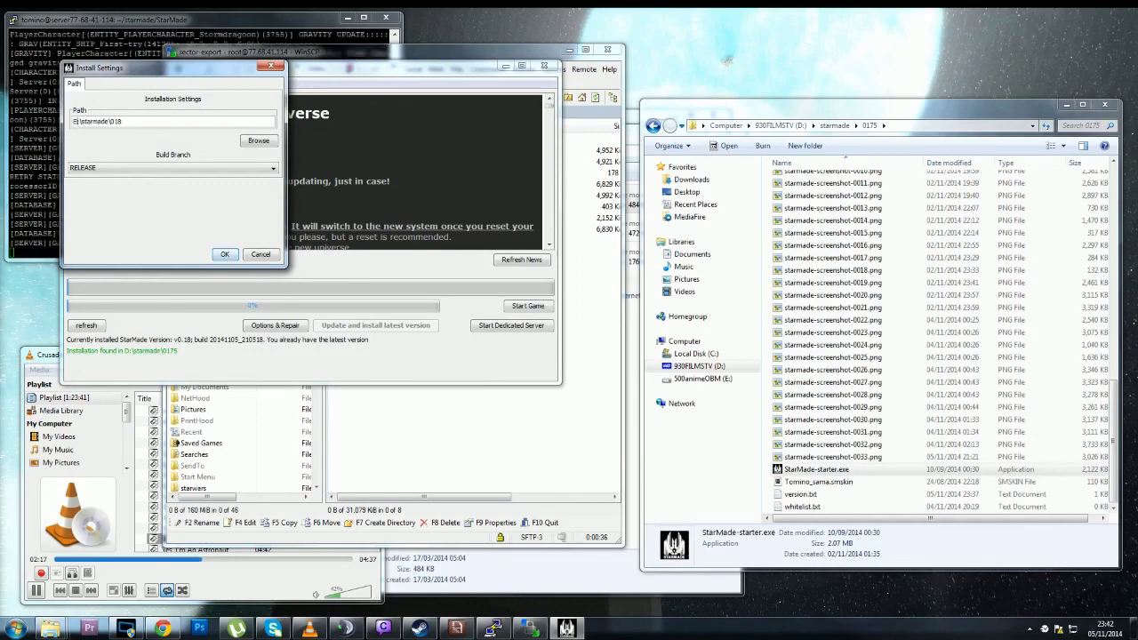
click(225, 254)
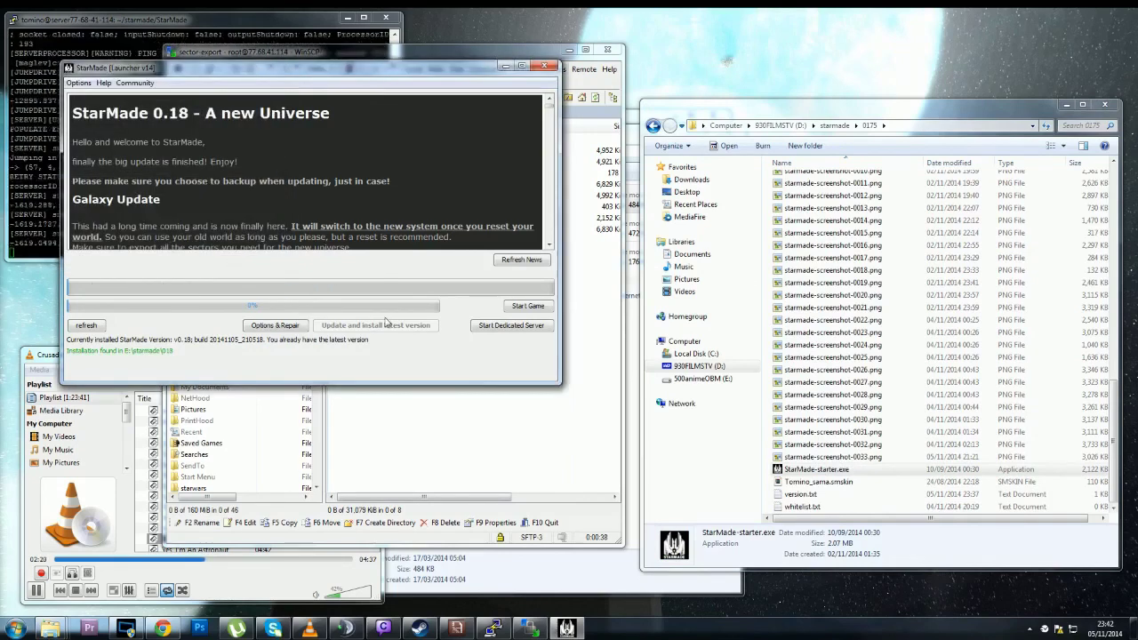
click(527, 307)
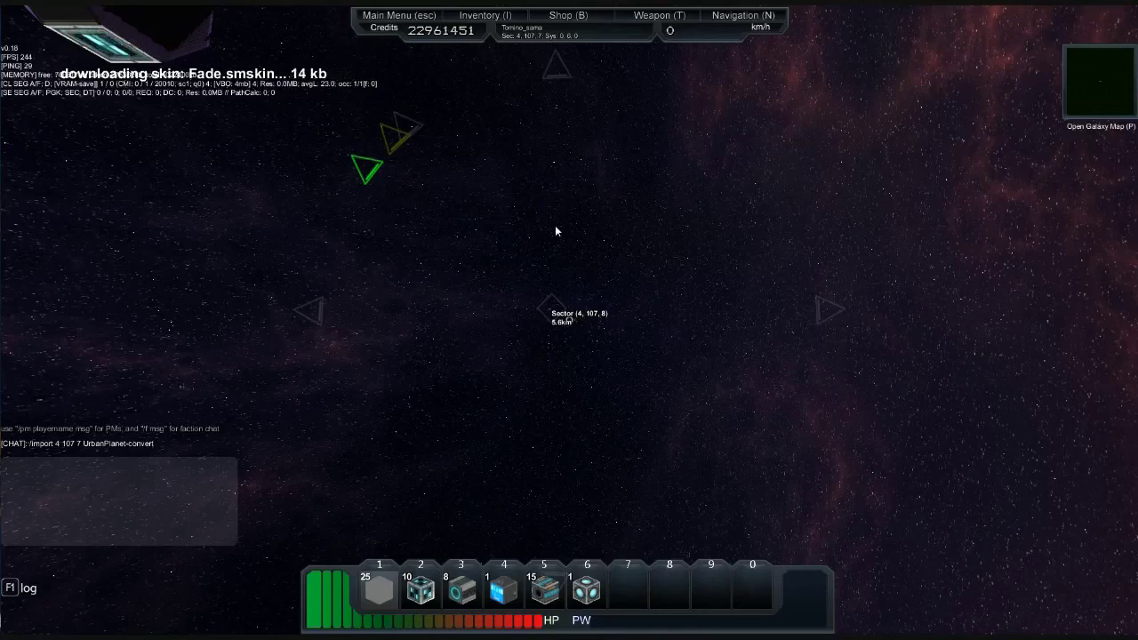
Try to import UrbanPlanet-convert into sector 4 107 7 with the /import_sector chat command.
text(_sector)
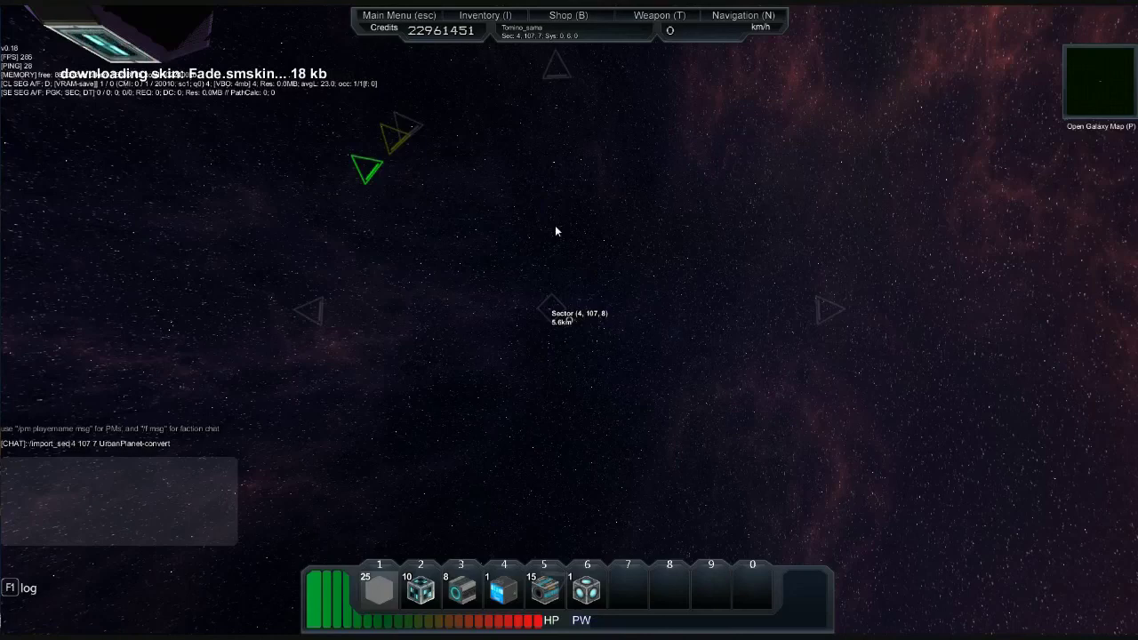
key(Return)
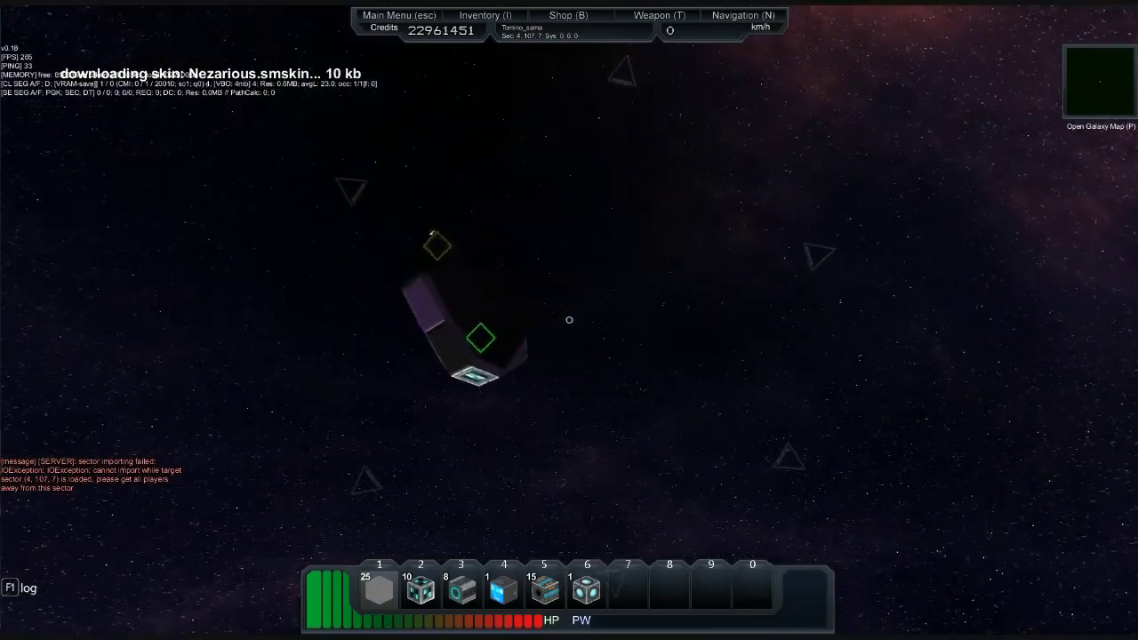
Enter the small purple ship's core and move it to sector 5 5 5 with the /change_sector chat command.
key(w)
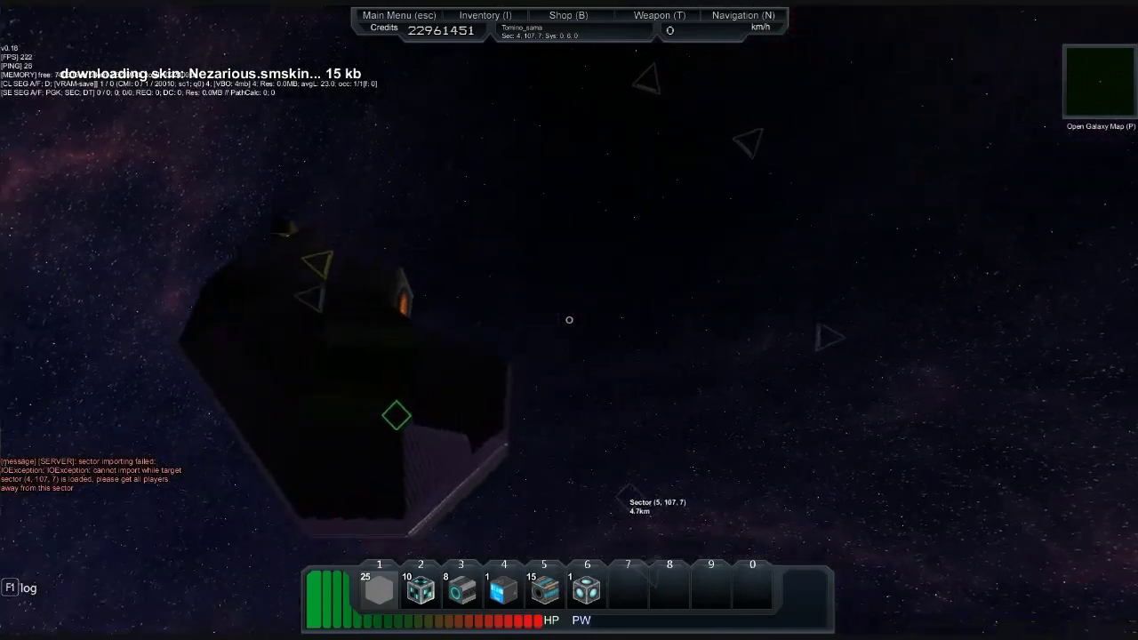
key(w)
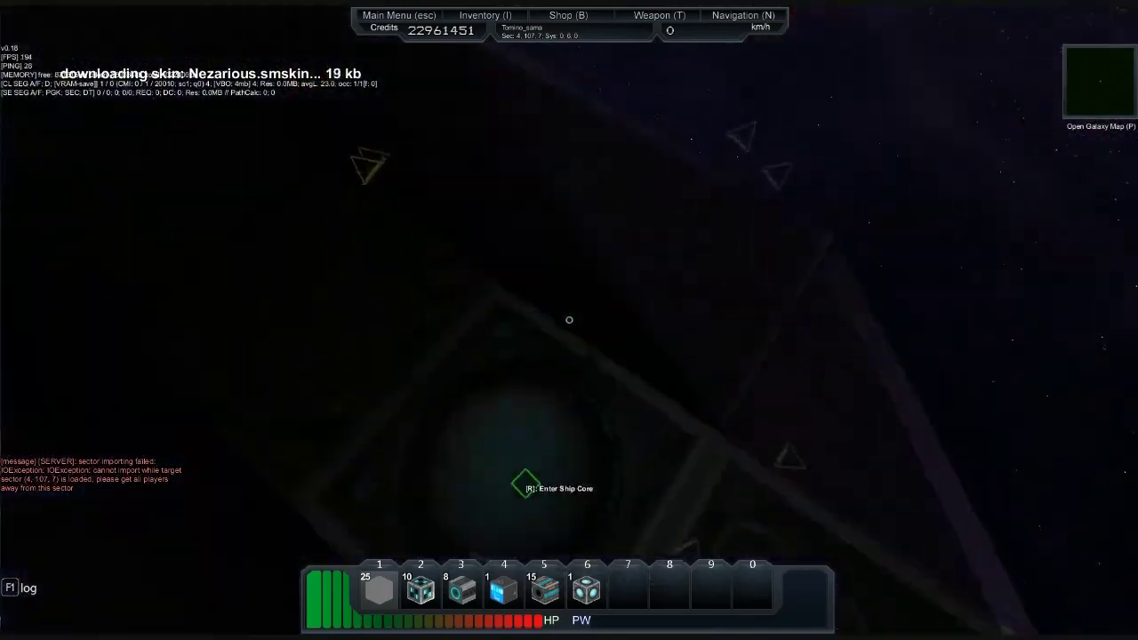
key(r)
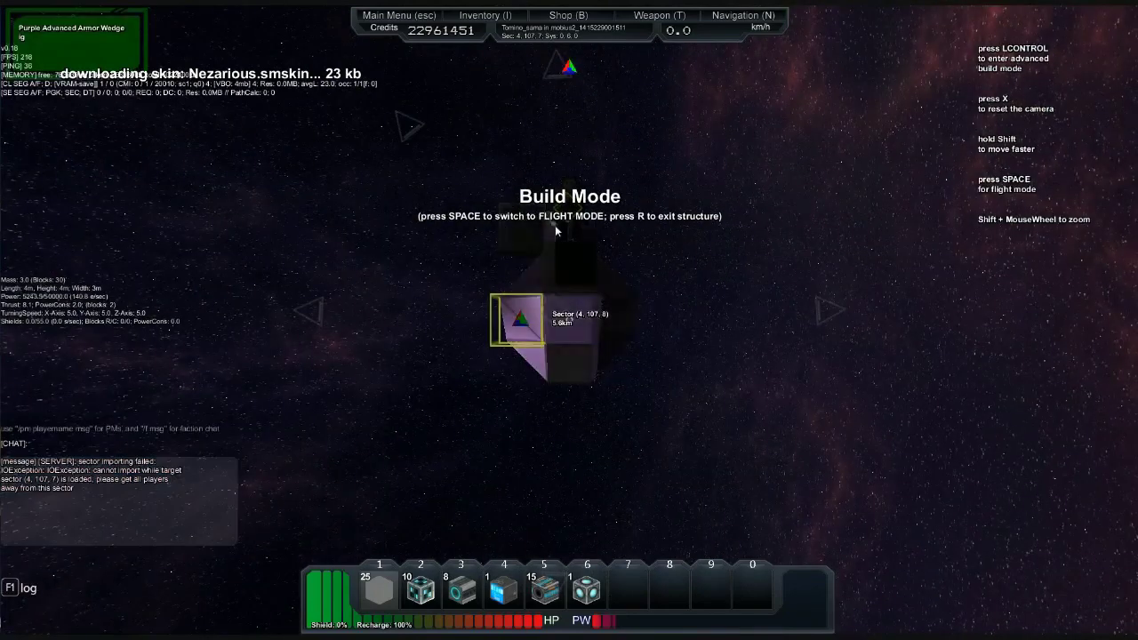
text(ange_sector 5 5 5)
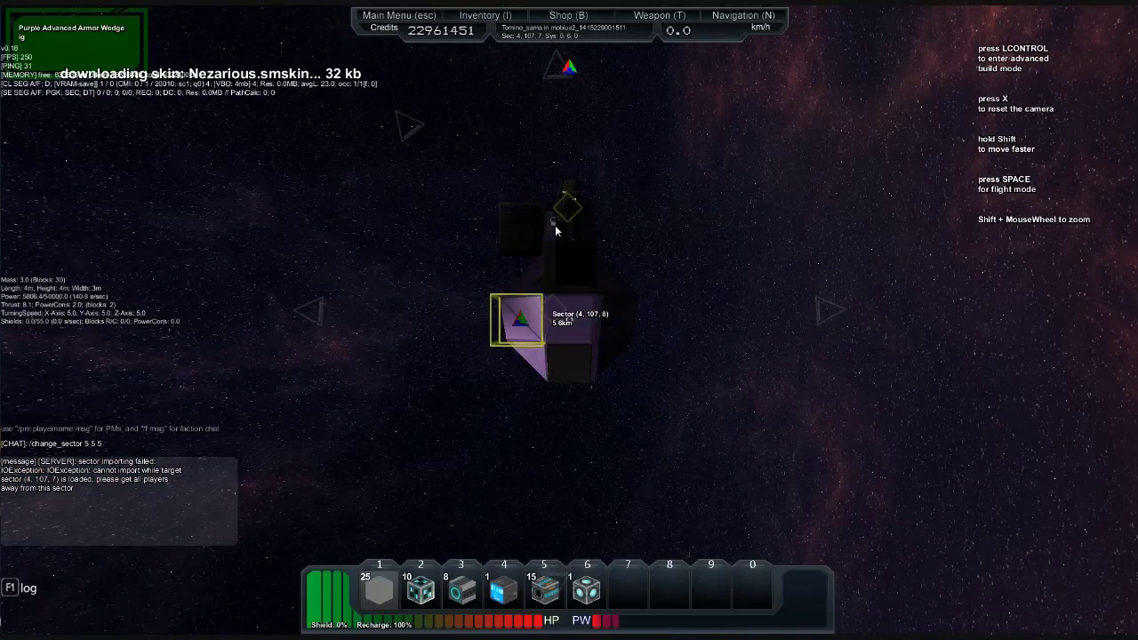
key(Return)
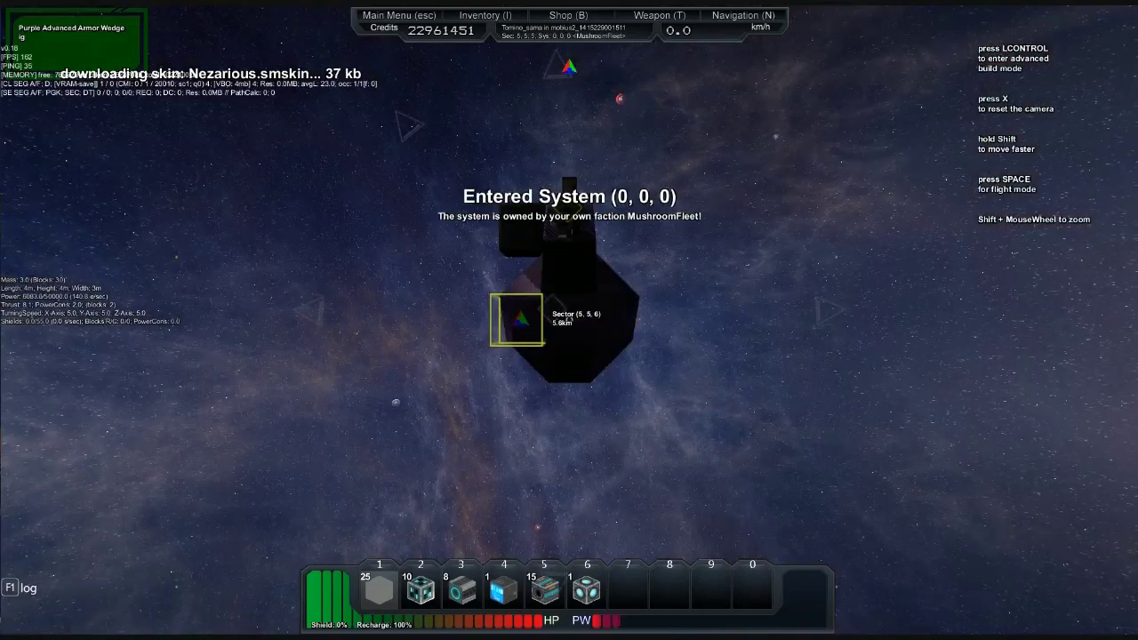
key(a)
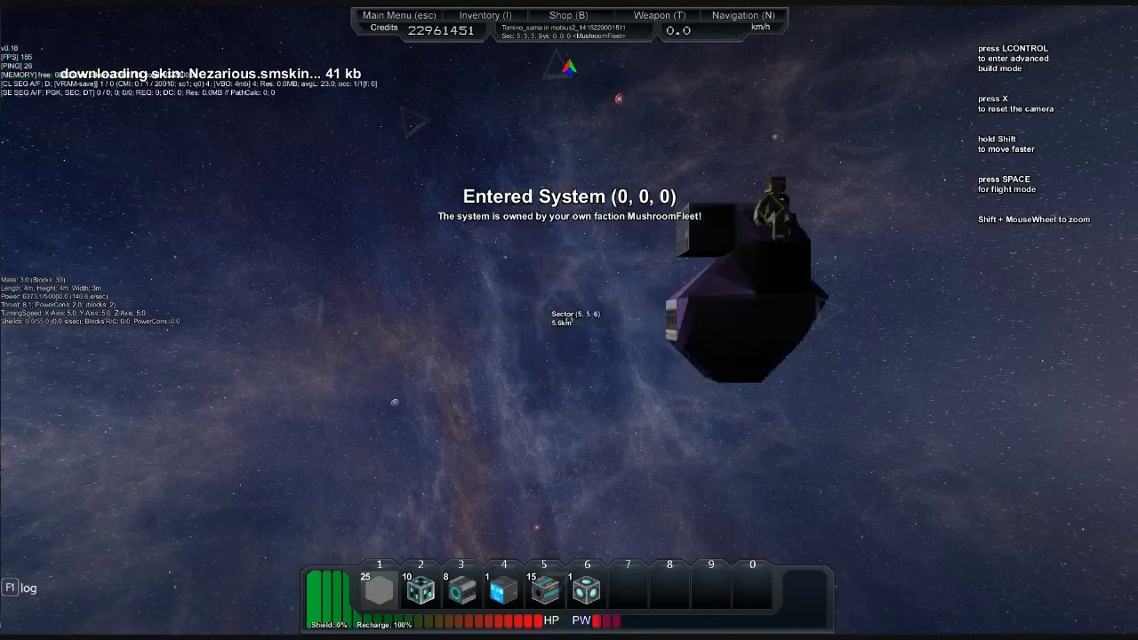
key(s)
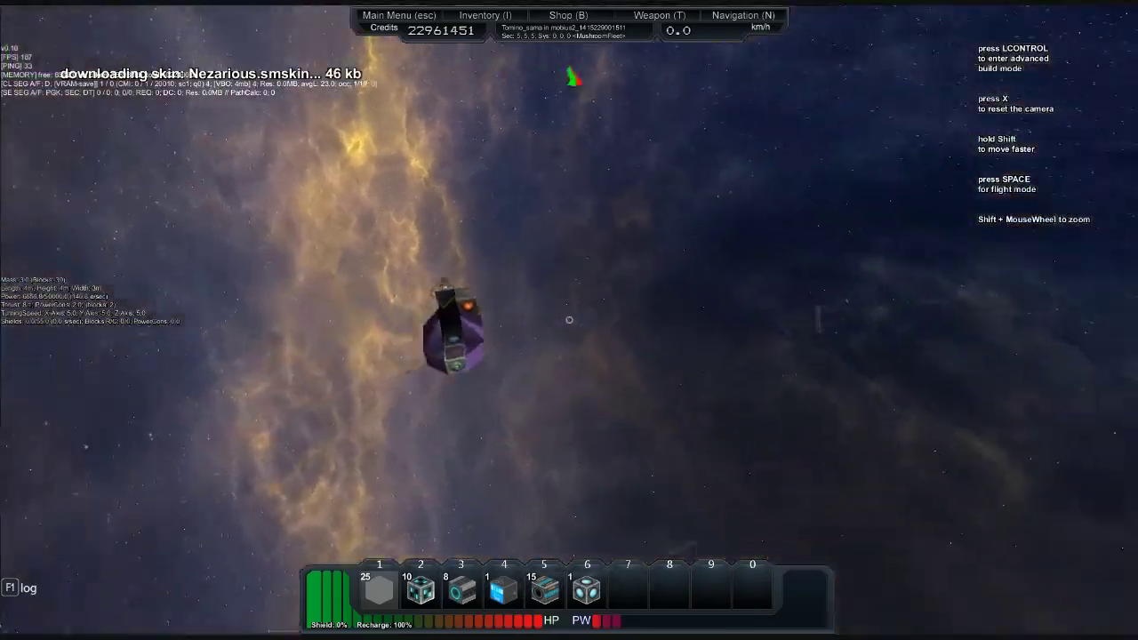